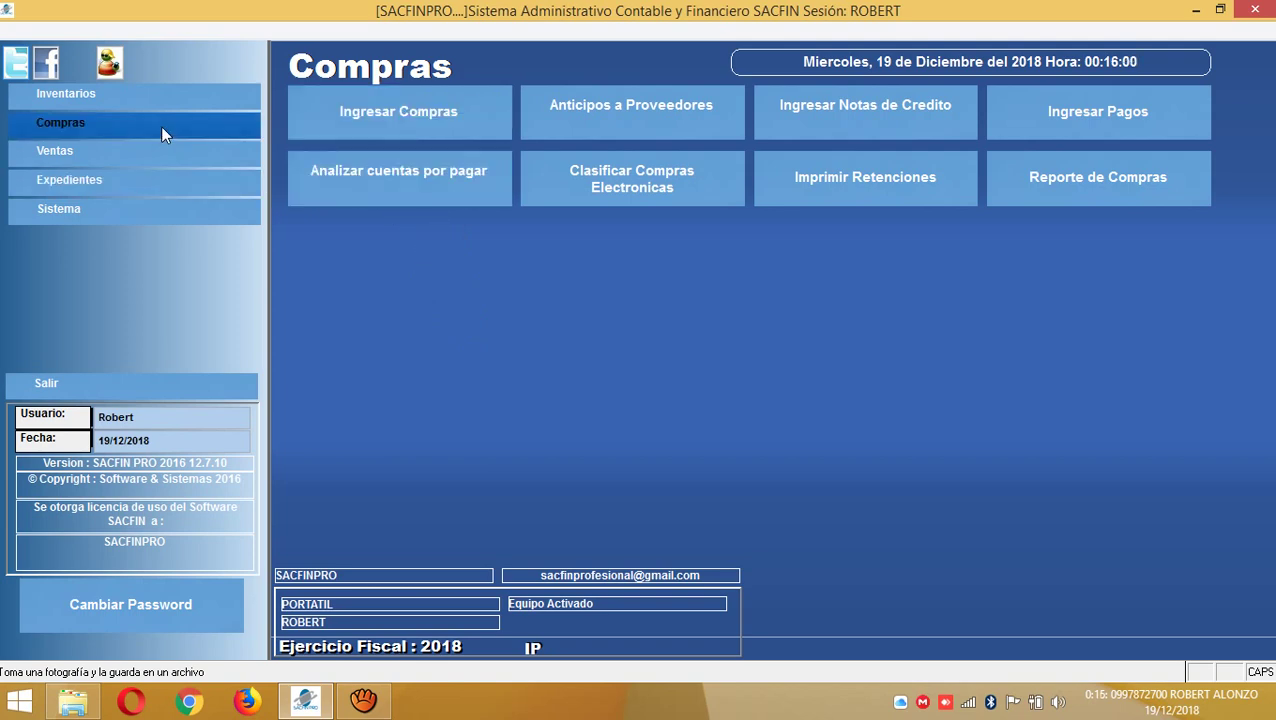
- Open a blank Compras purchase-entry form via Ingresar Compras
click(430, 118)
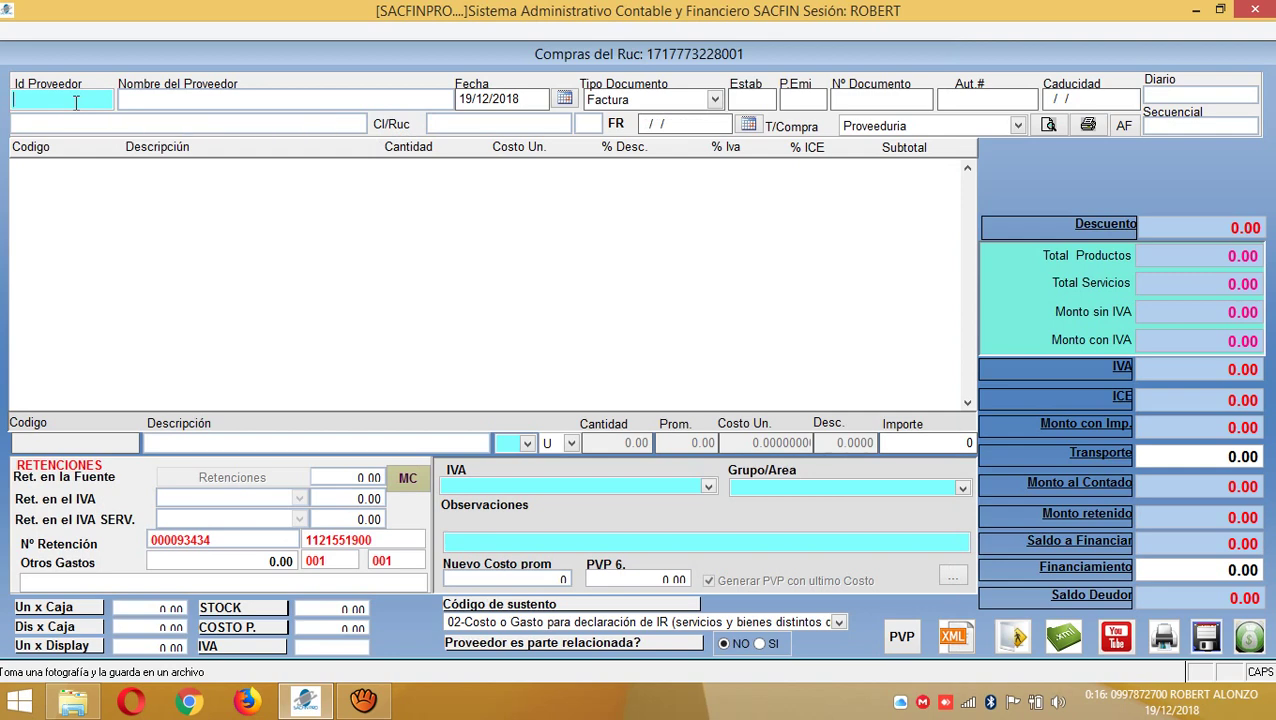
- Look up several supplier ID numbers until an unregistered one brings up Datos Personales
key(Return)
click(75, 102)
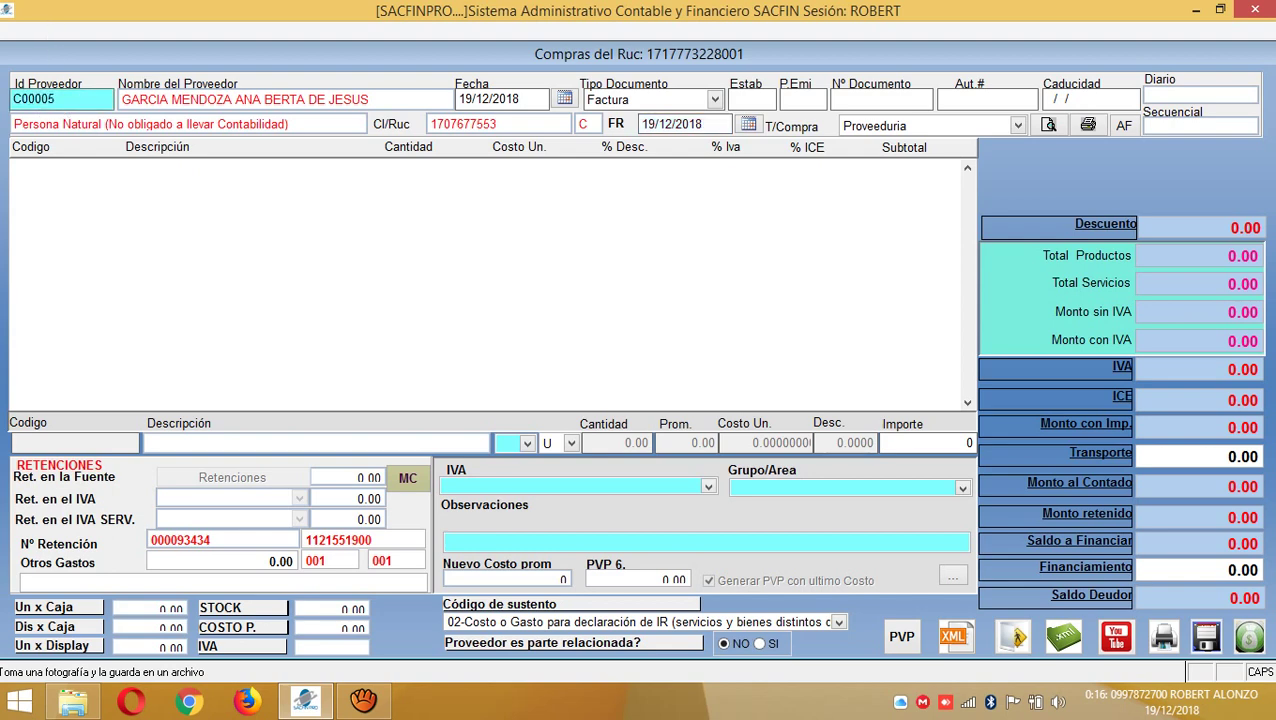
key(Return)
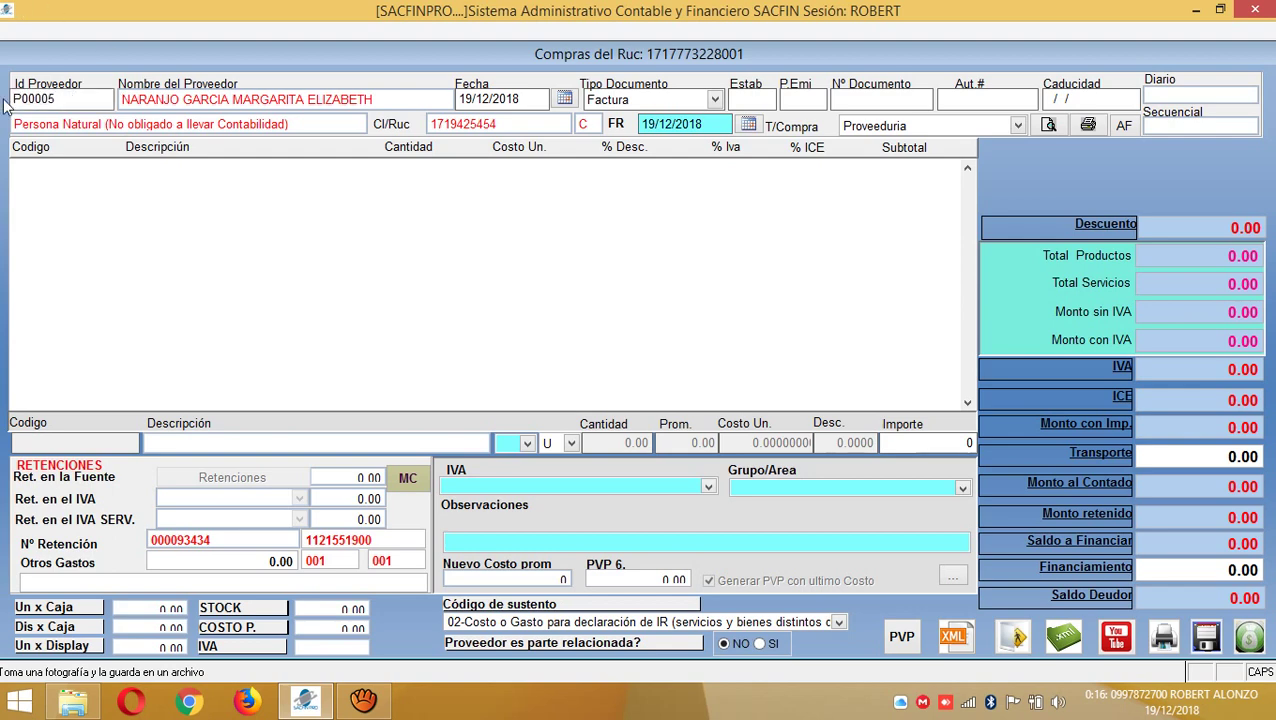
click(56, 99)
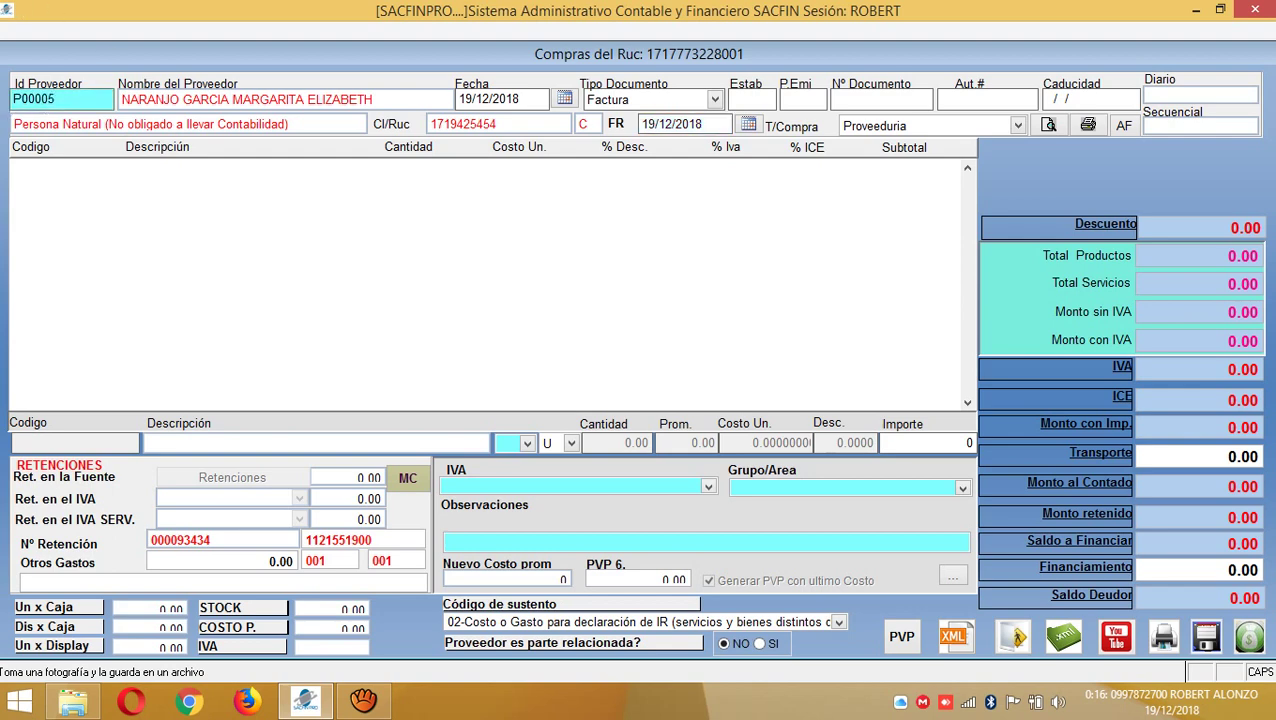
key(Return)
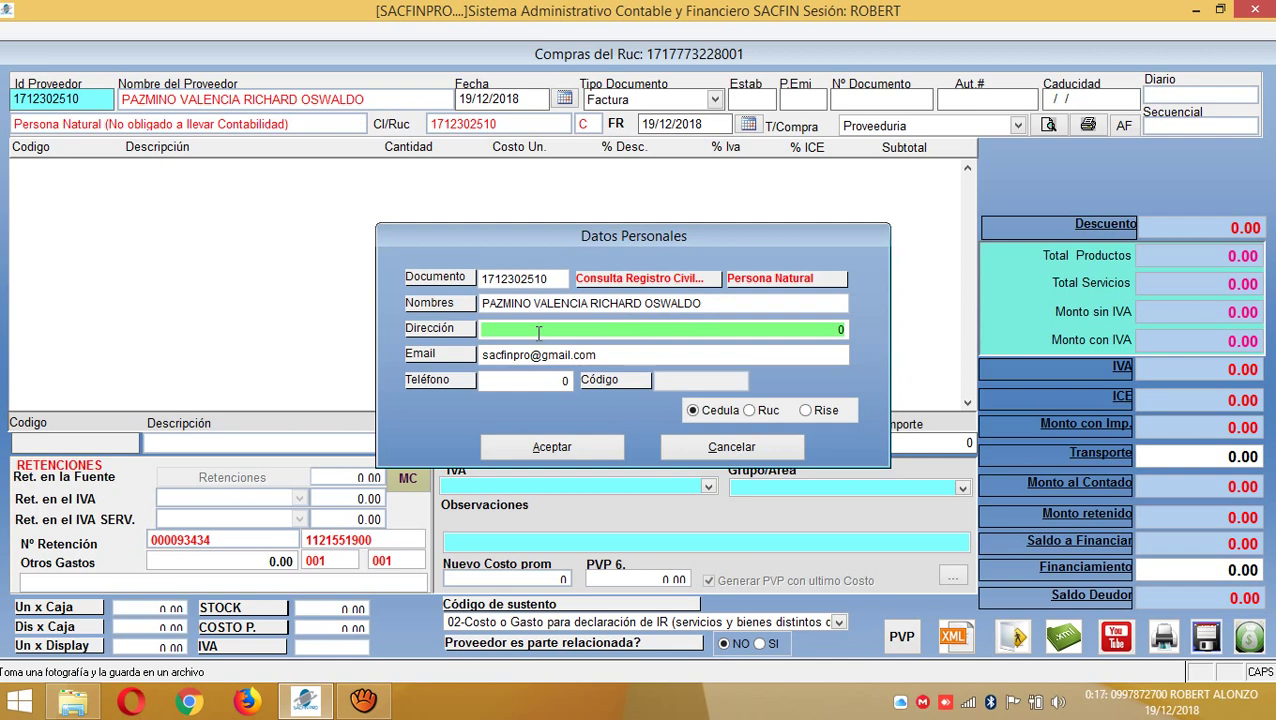
- Re-enter the supplier's ID with their address in Datos Personales and accept the new supplier
key(End)
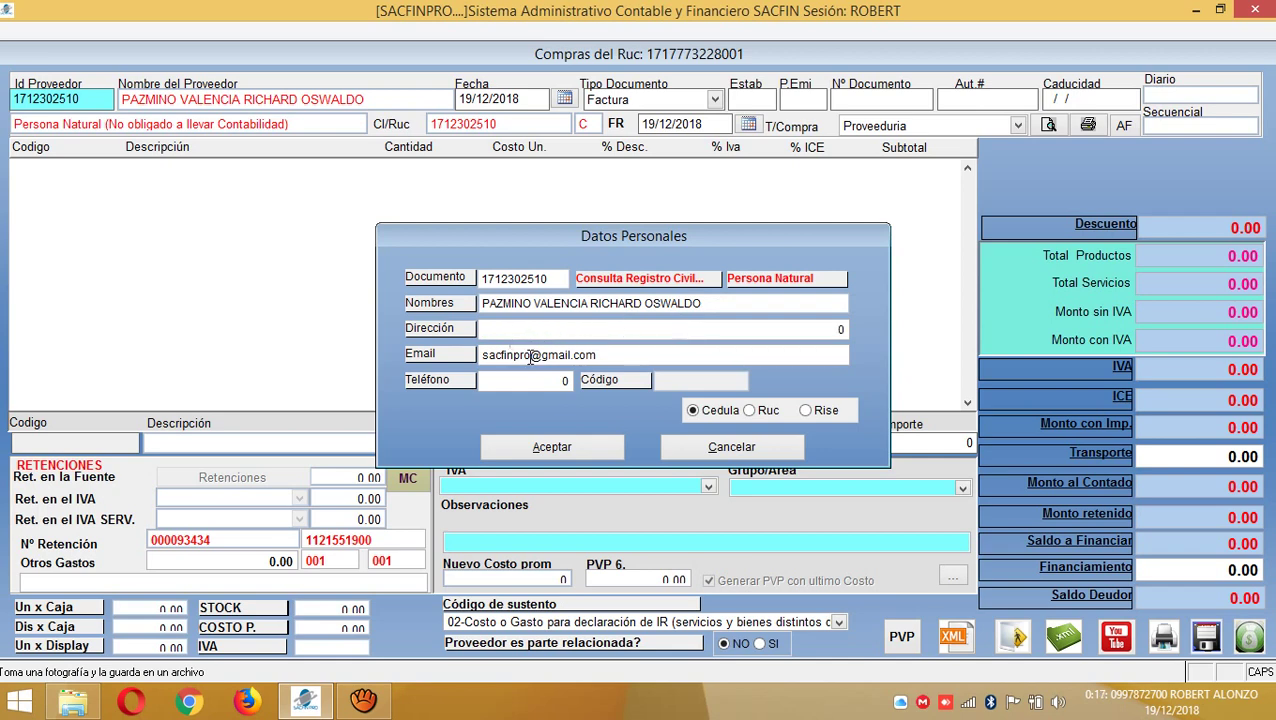
click(588, 447)
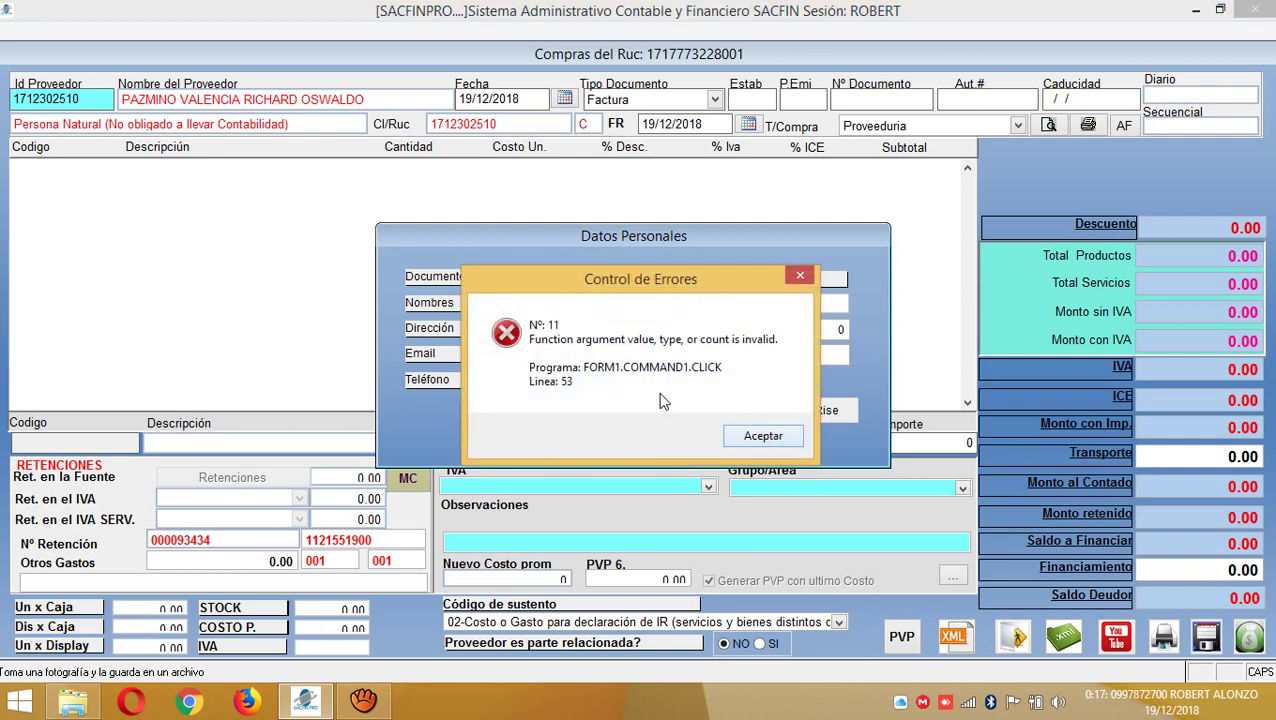
click(755, 437)
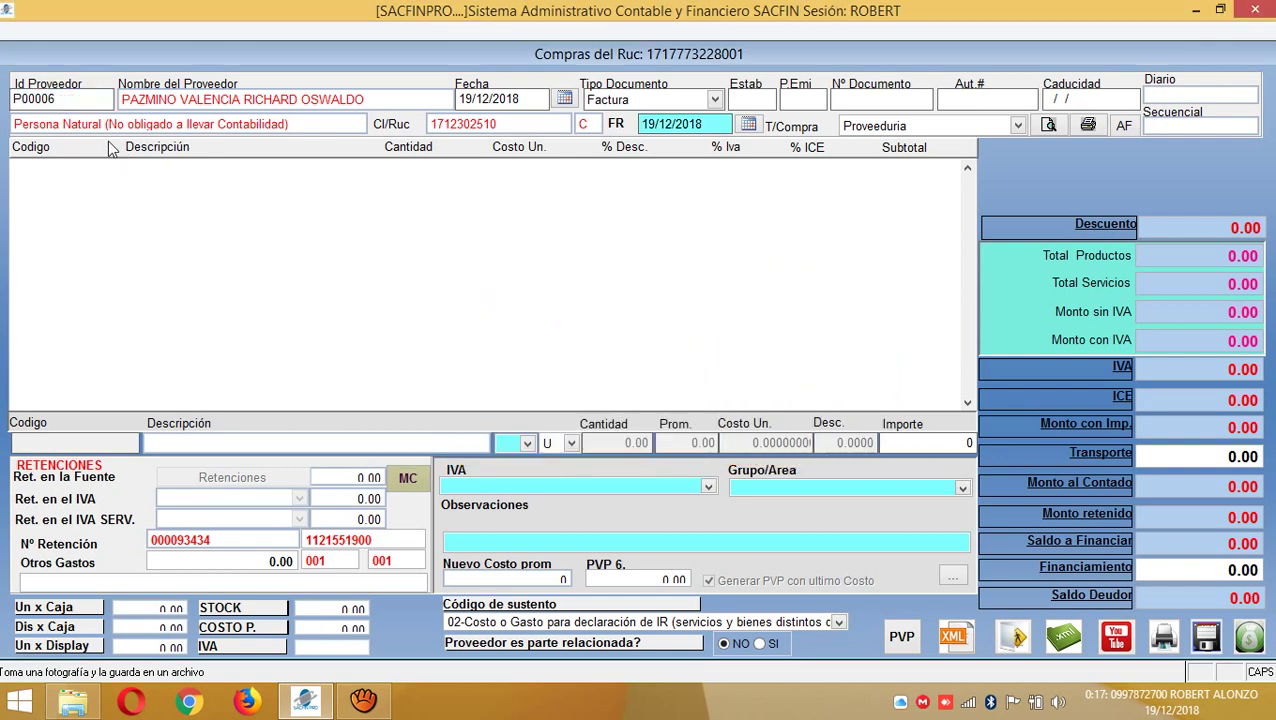
click(60, 99)
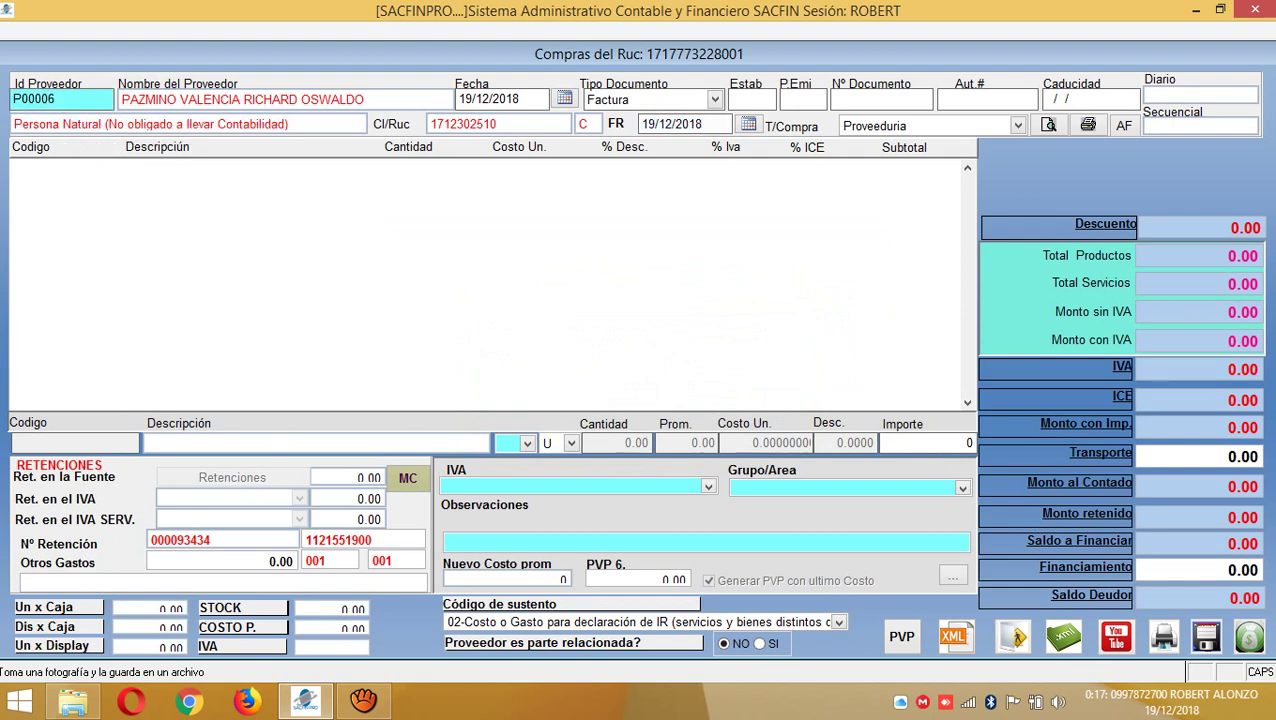
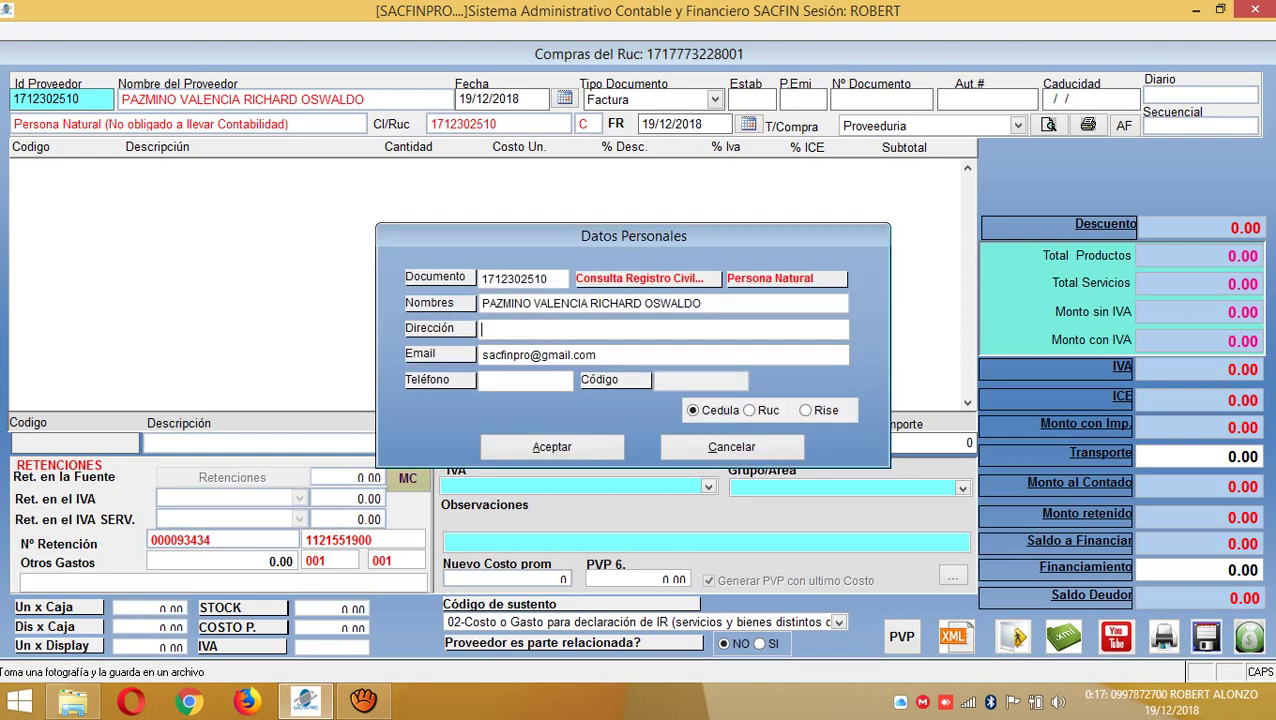
text(LA CONCOR)
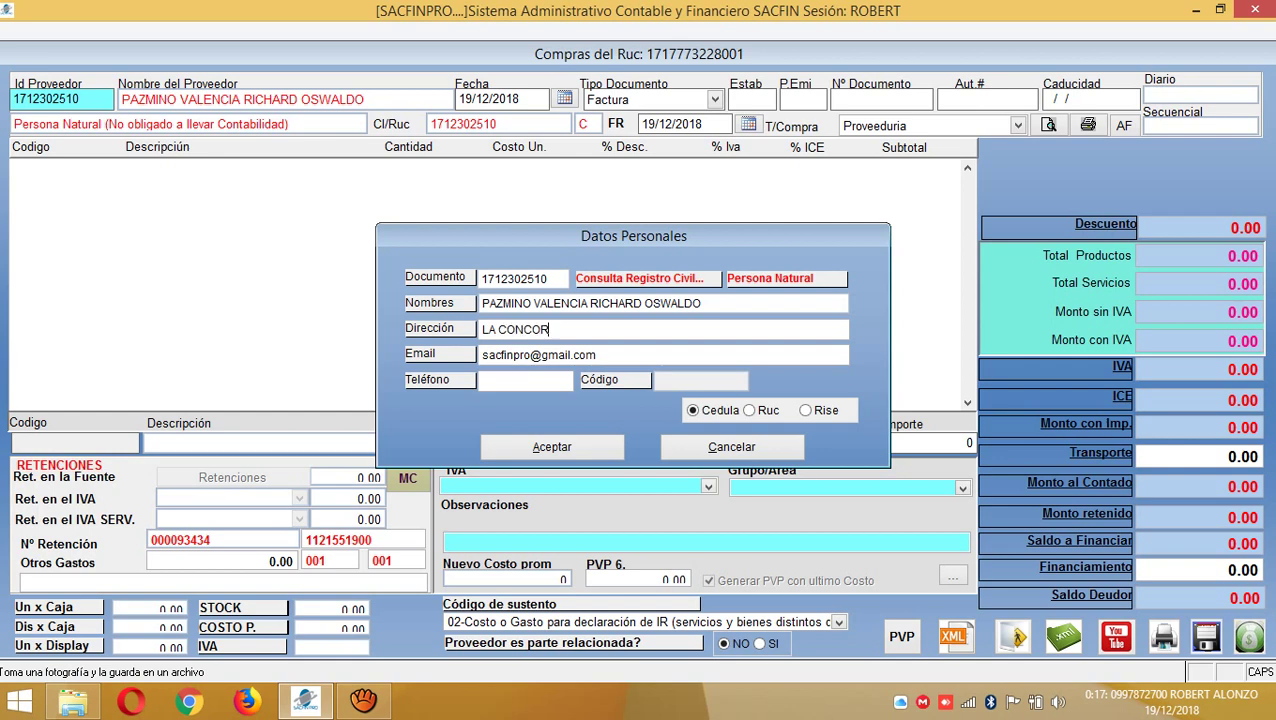
text(DIA)
click(505, 380)
click(592, 449)
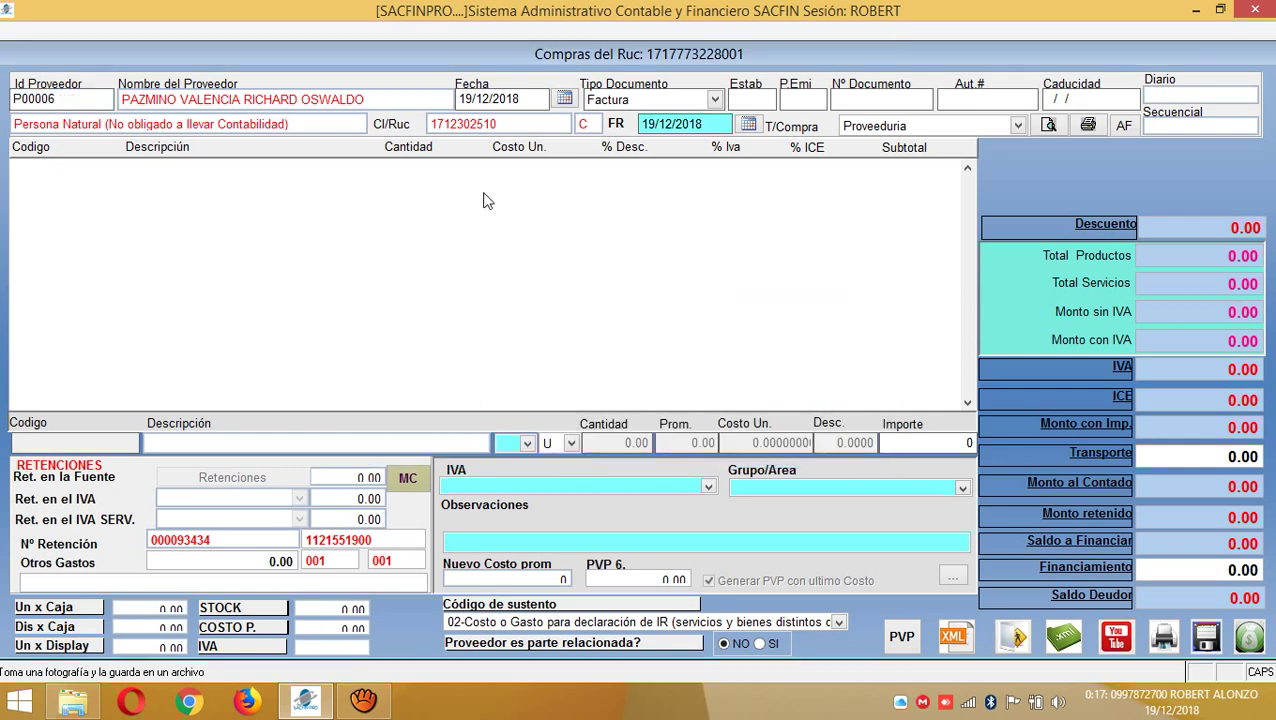
- Enter establishment 001, emission point 004 and the invoice document number
click(742, 97)
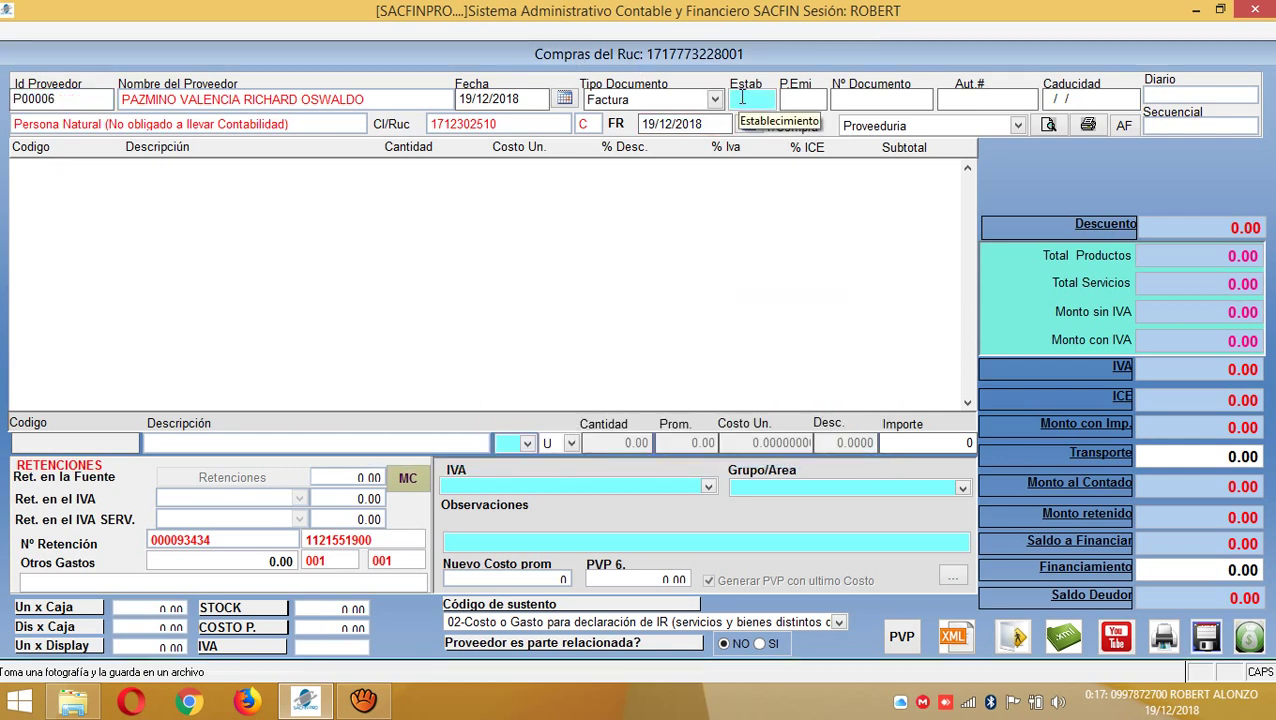
text(001)
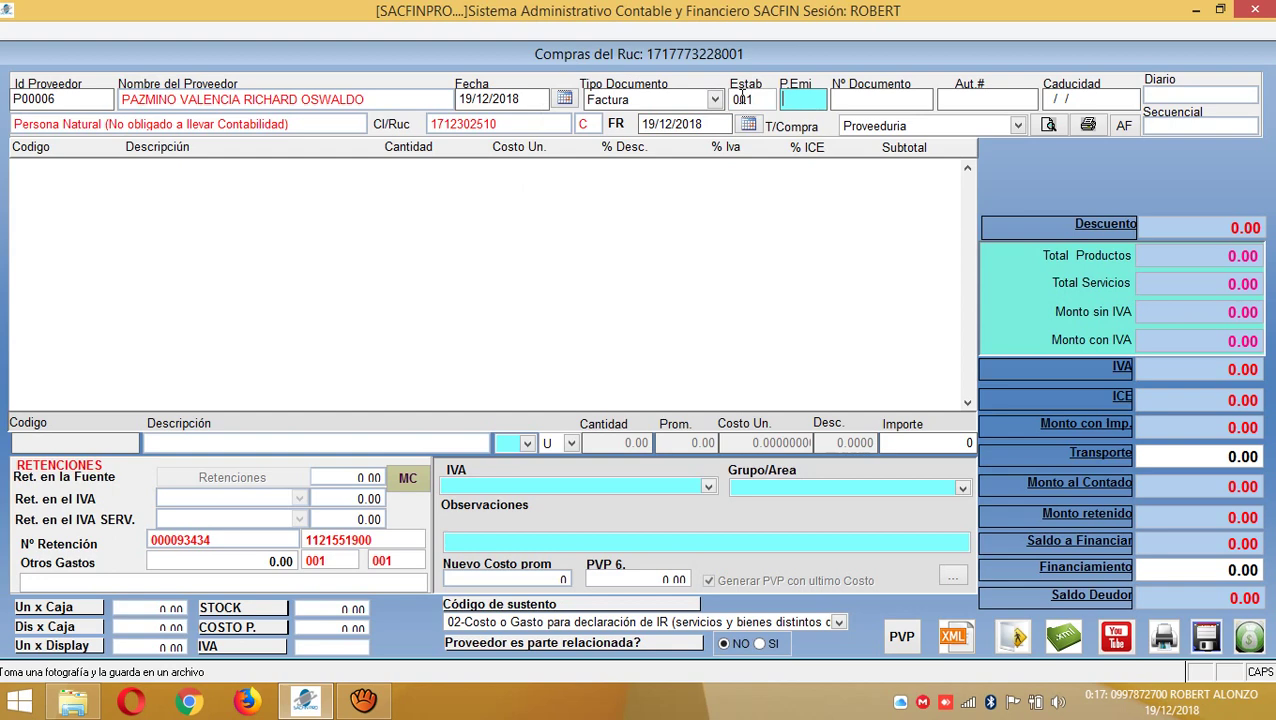
text(004)
key(Return)
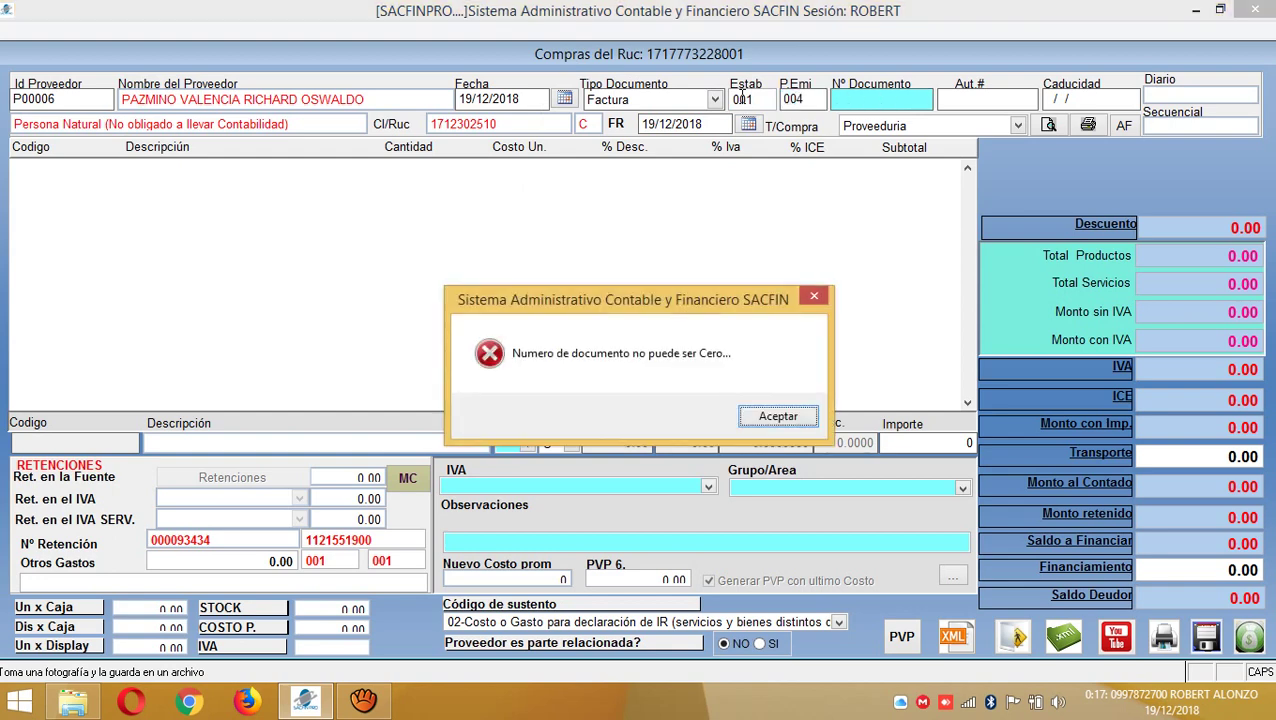
key(Return)
text(13213242)
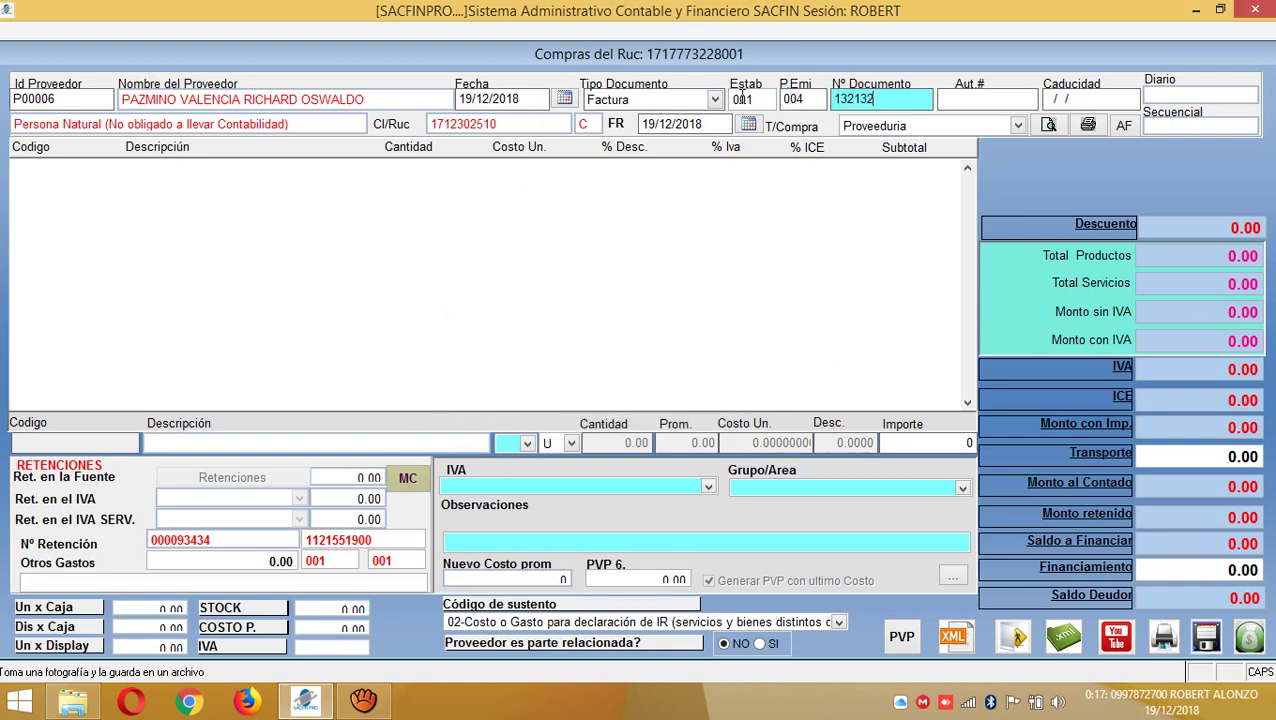
key(Return)
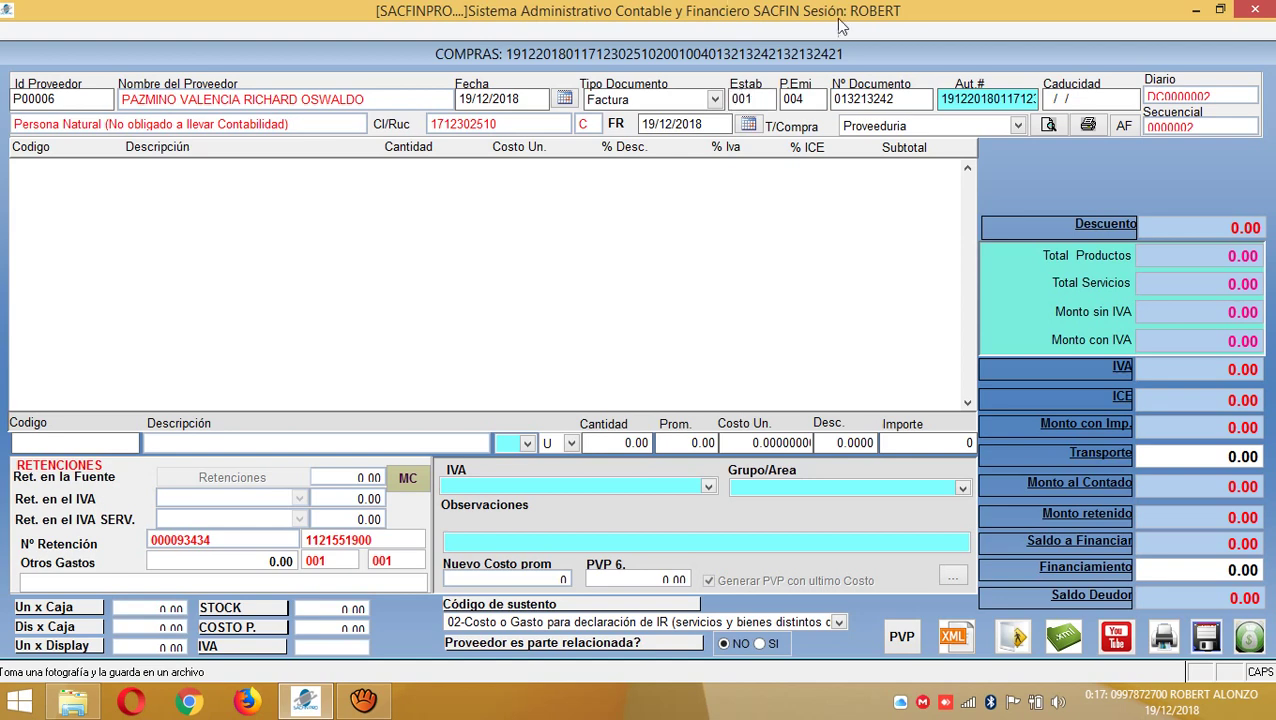
- Set the invoice expiry to 19/12/2019 and the purchase type to Inventarios
click(1050, 100)
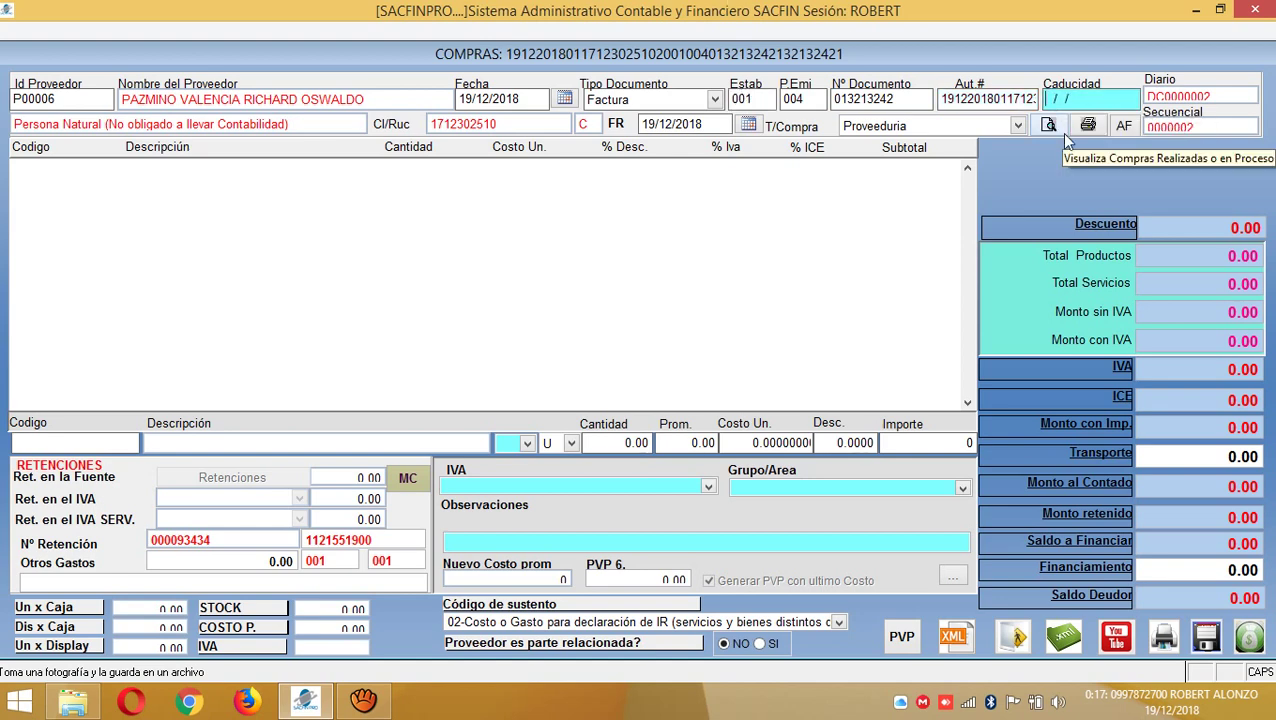
text(19/)
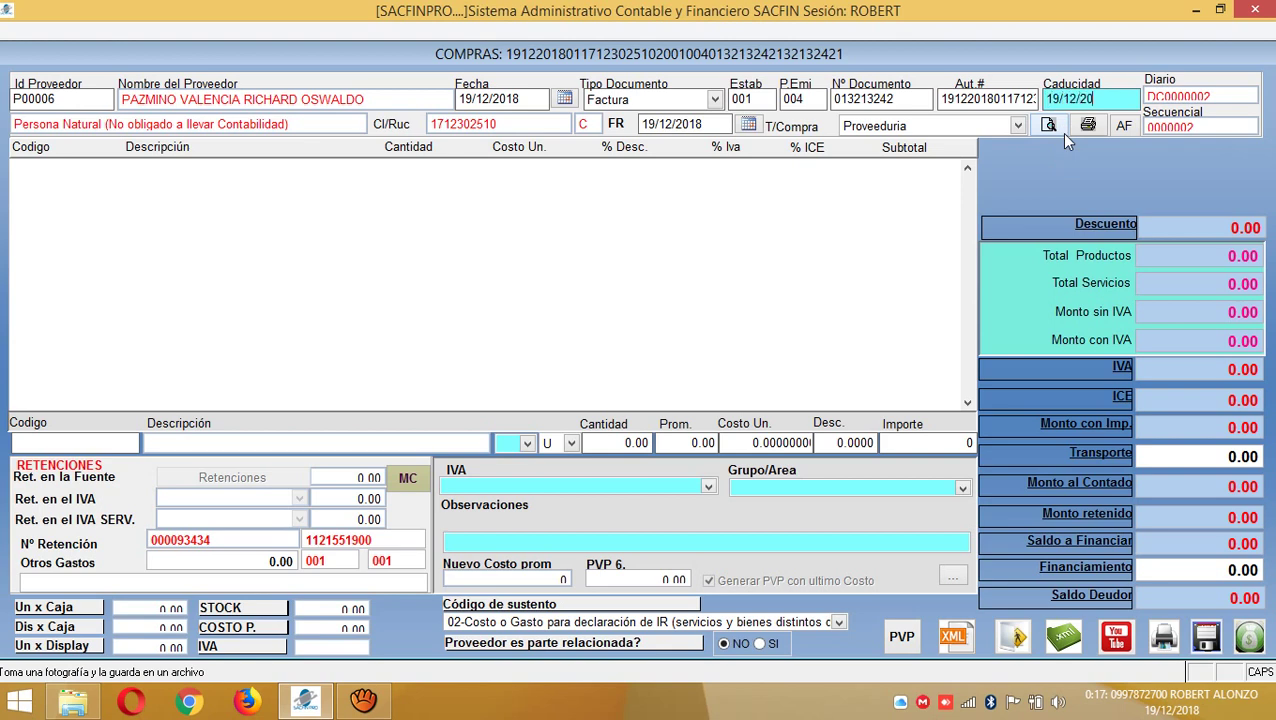
text(12/2019)
key(Tab)
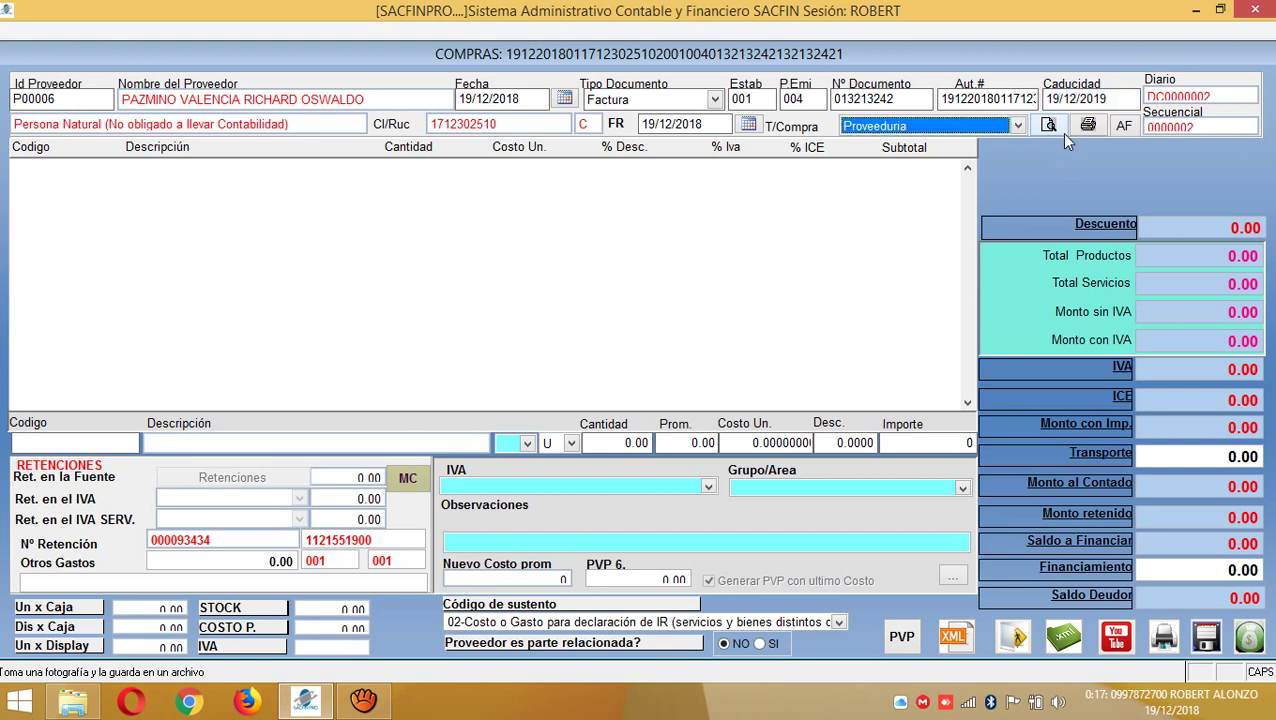
key(Down)
key(Return)
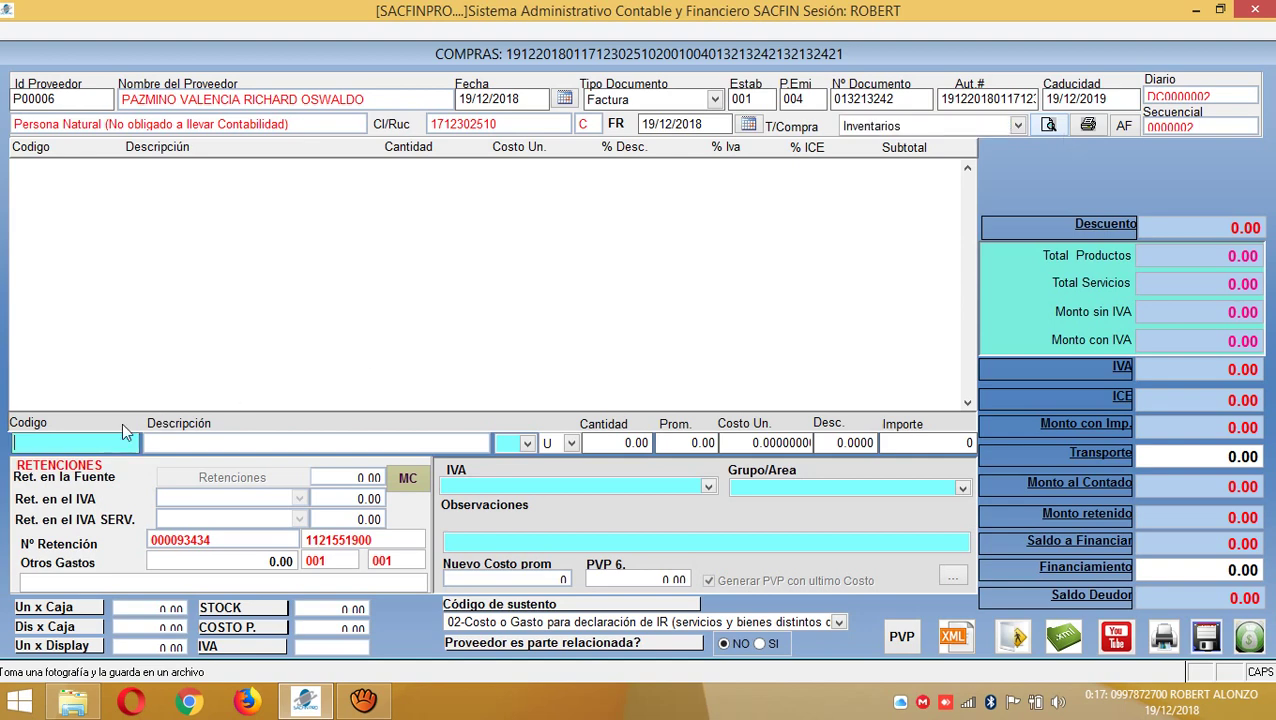
key(Return)
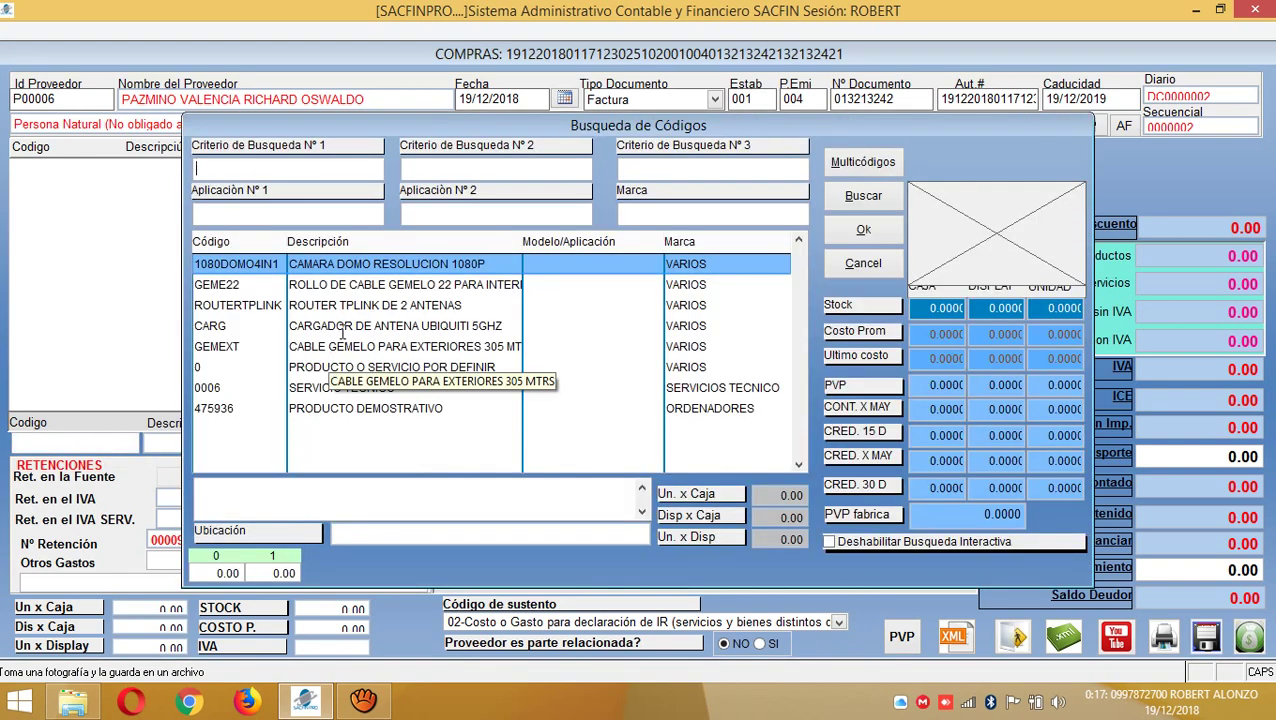
- Add an item line of one CARG Ubiquiti antenna charger at cost 20.00
click(341, 326)
double_click(362, 334)
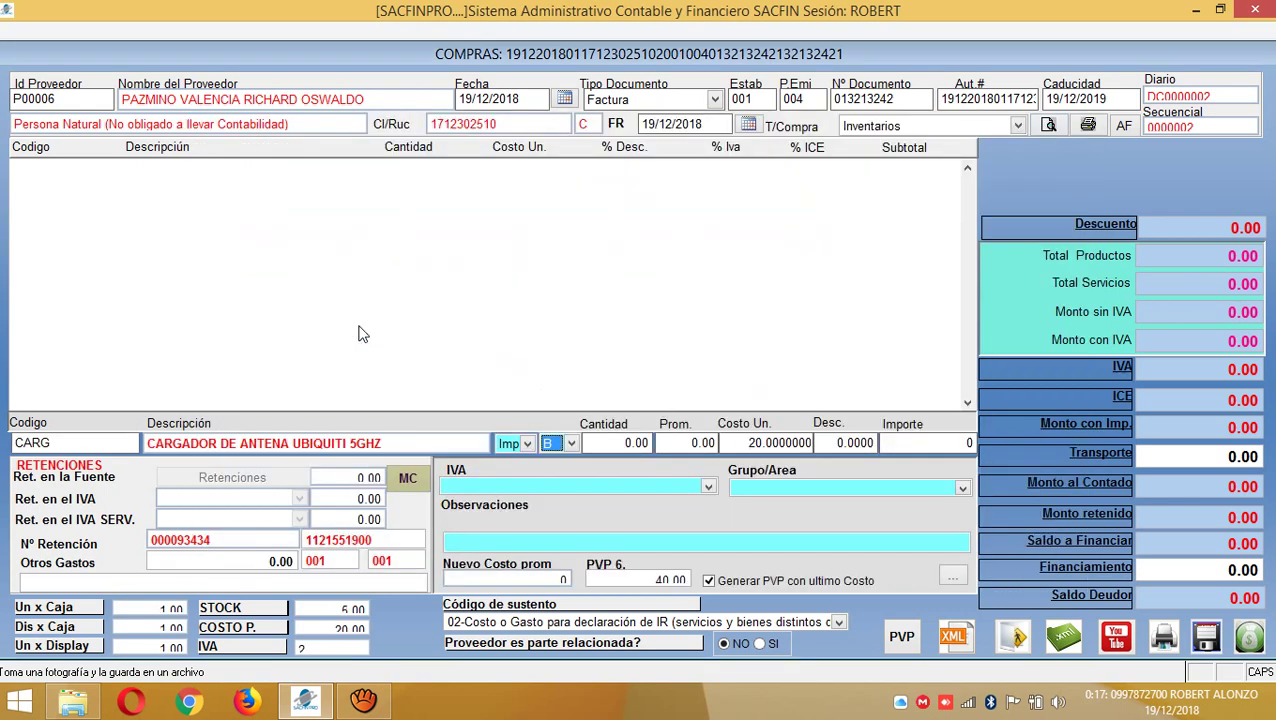
key(u)
key(Return)
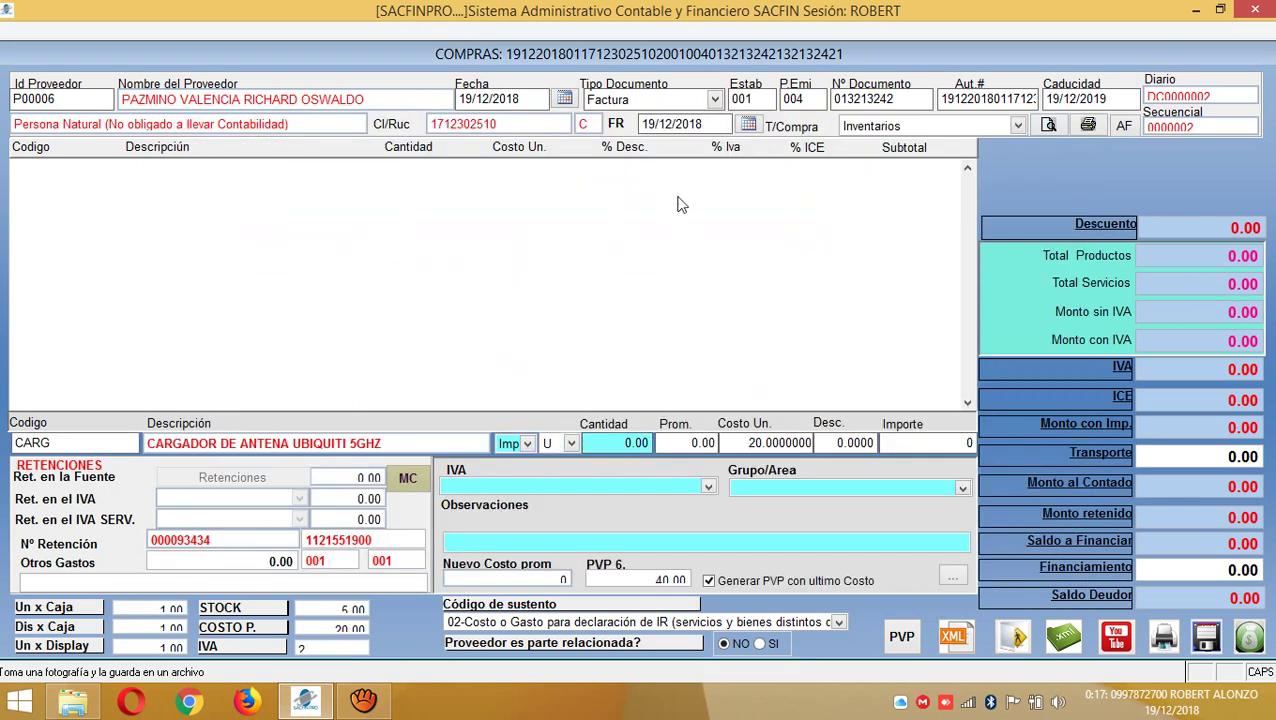
click(872, 127)
click(891, 163)
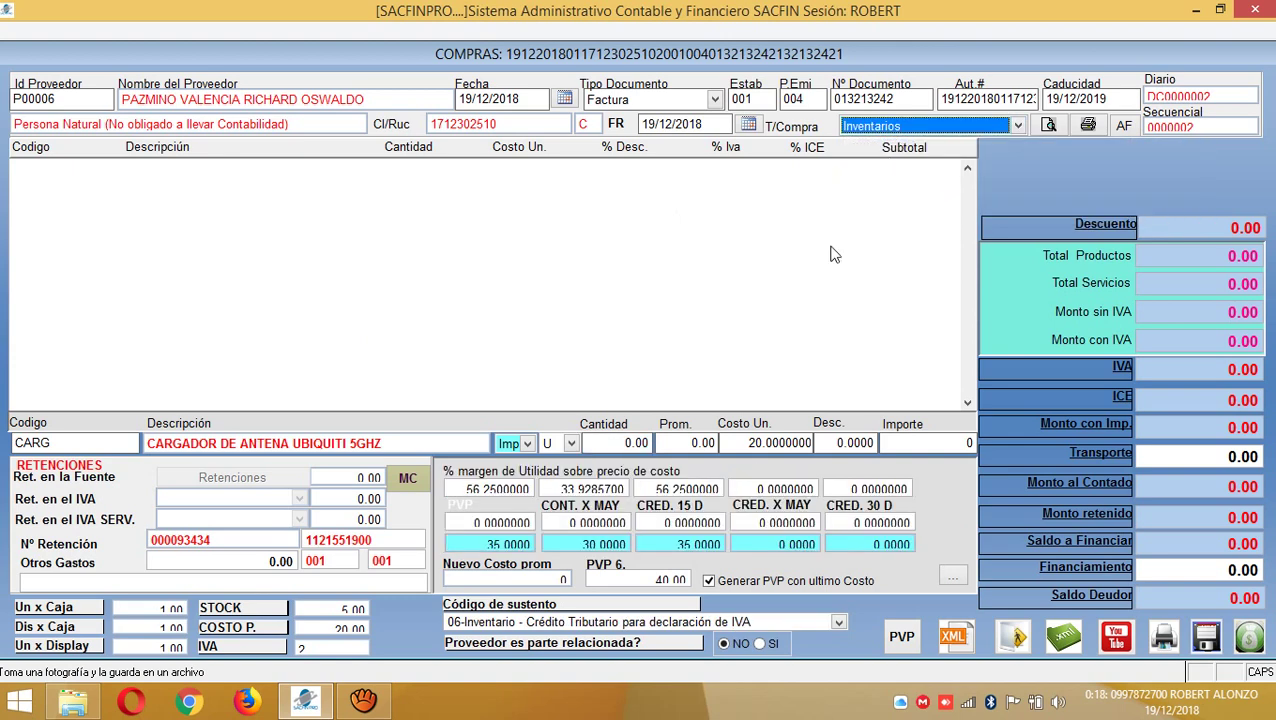
click(614, 442)
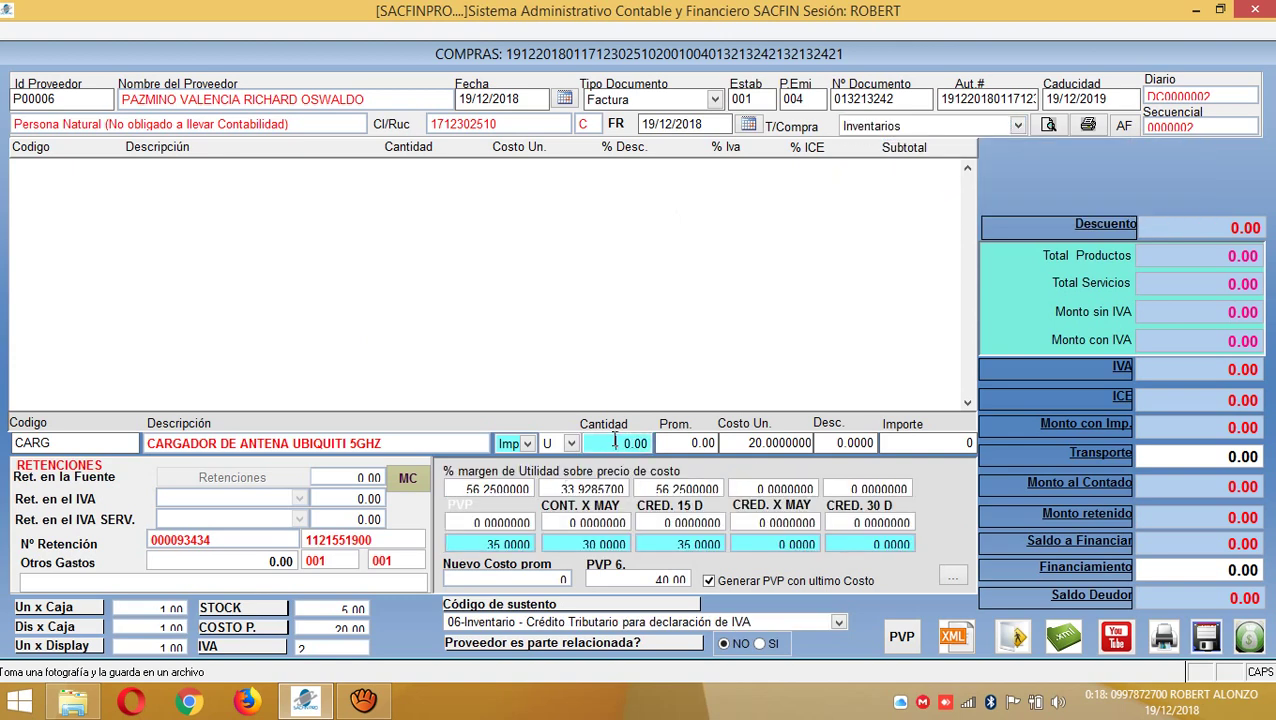
text(1)
key(Return)
key(Return)
key(Return)
key(Return)
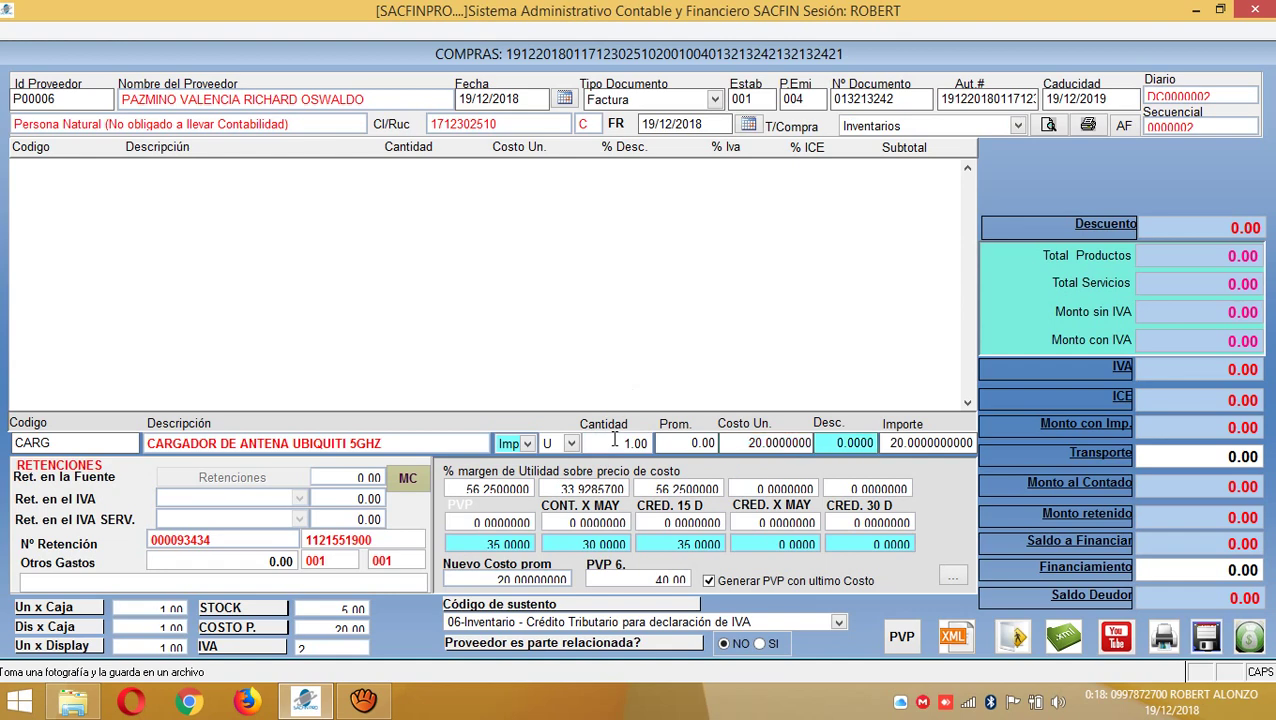
key(Return)
key(Return)
key(Return)
key(Return)
key(Return)
key(Return)
key(Return)
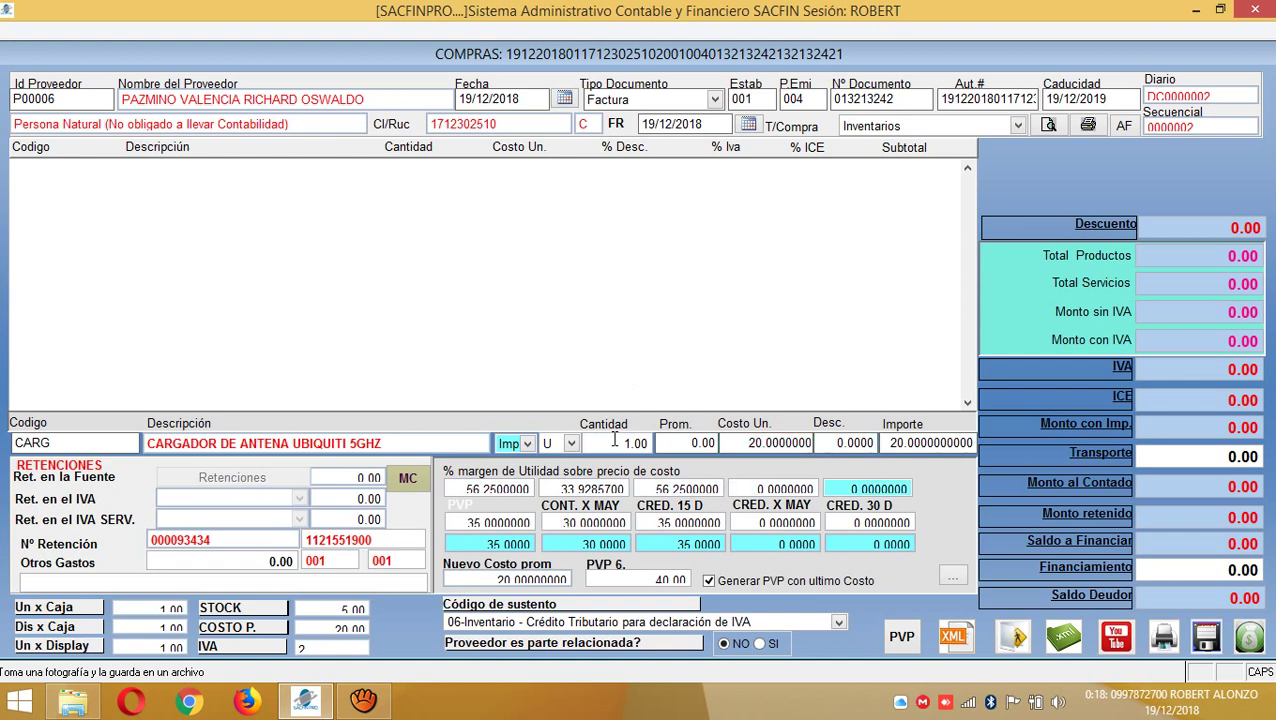
key(Return)
key(Return)
key(Return)
key(Return)
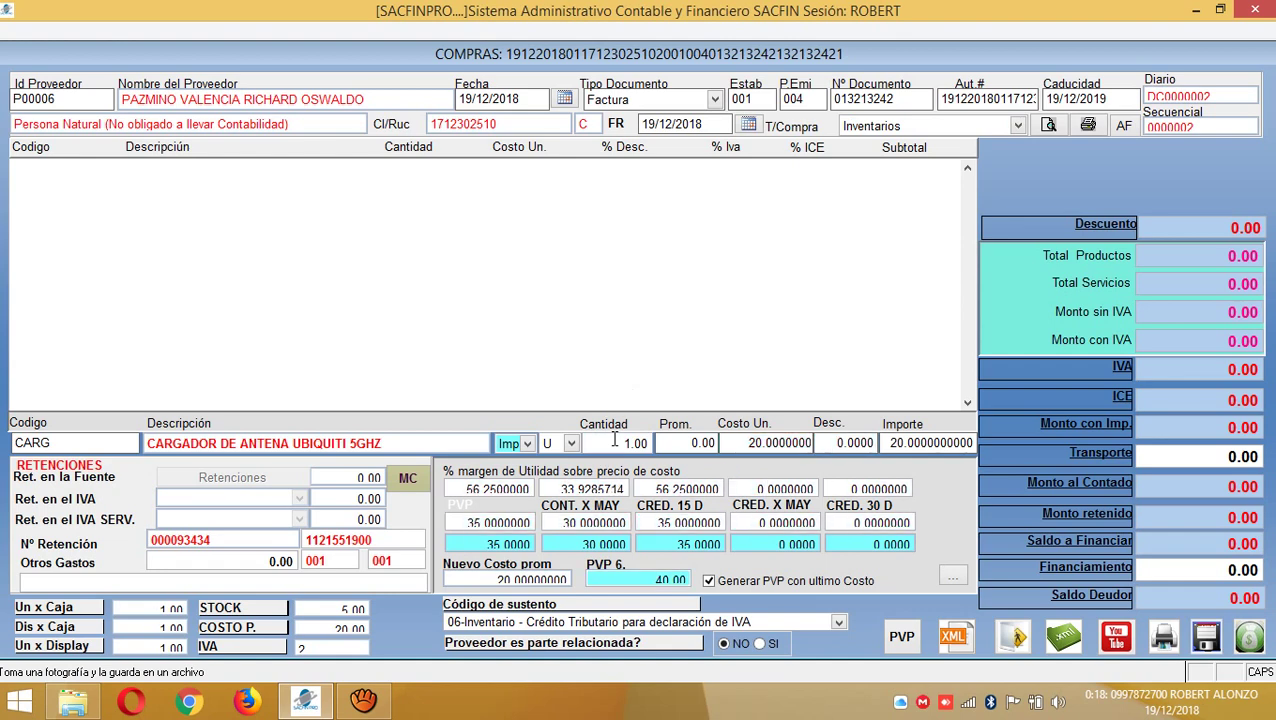
key(Return)
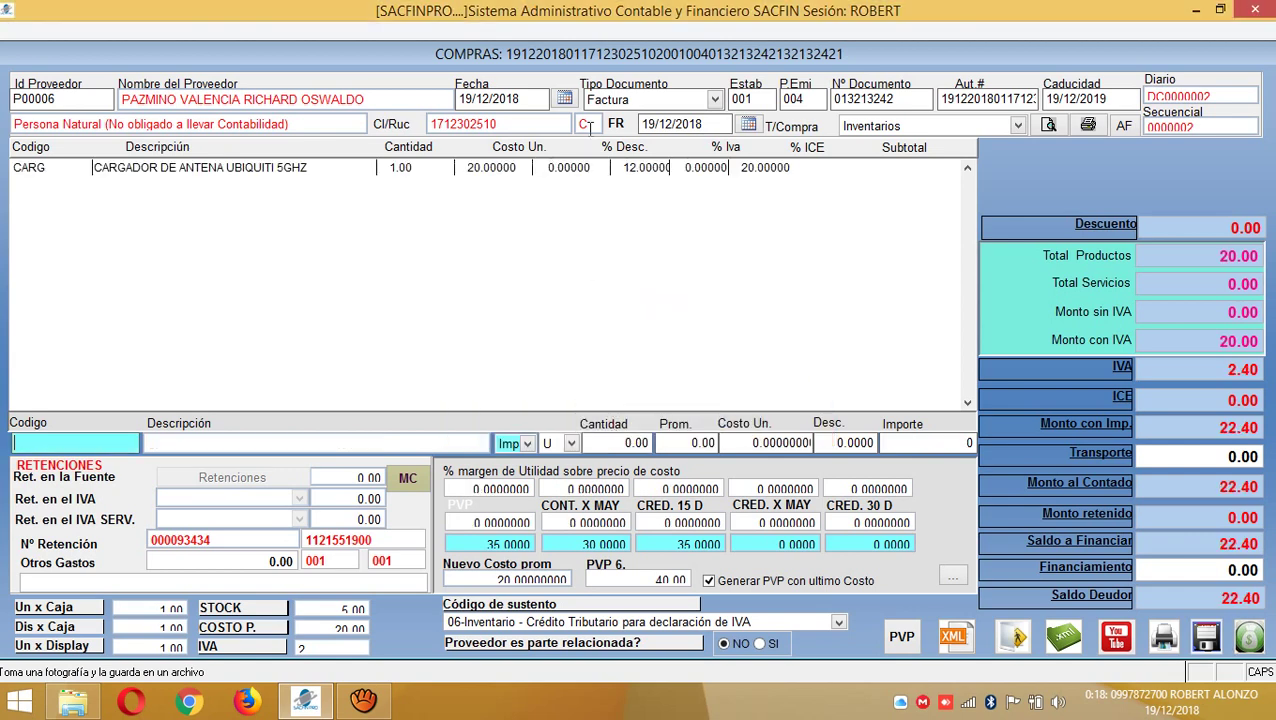
- Choose PROVEEDORES as the invoice's payment source and generate a payment schedule
click(1249, 637)
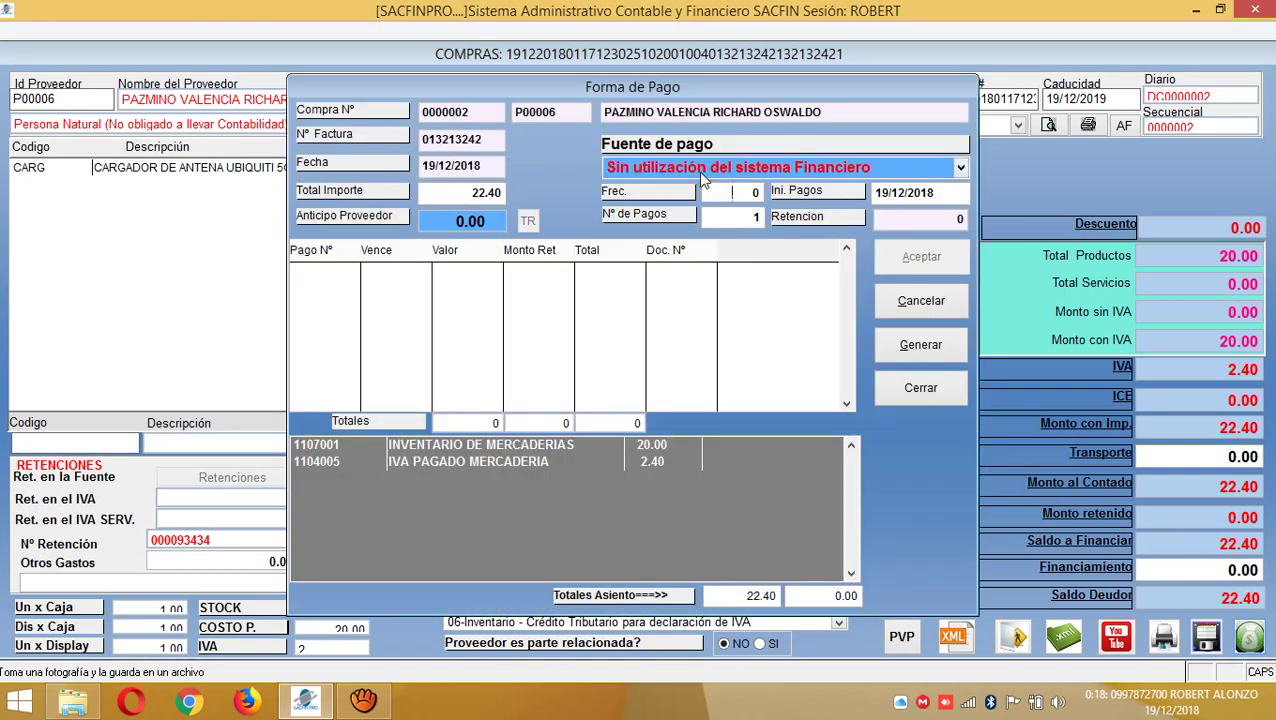
click(725, 170)
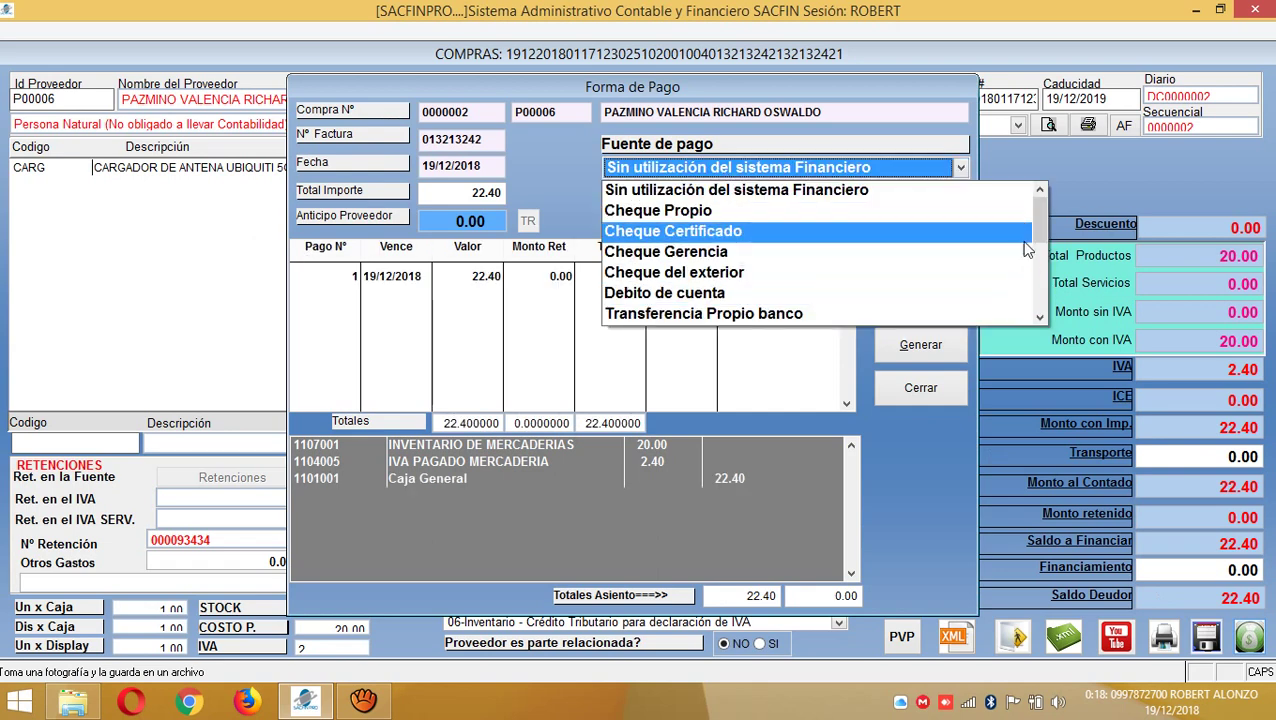
scroll(1040, 240, down, 3)
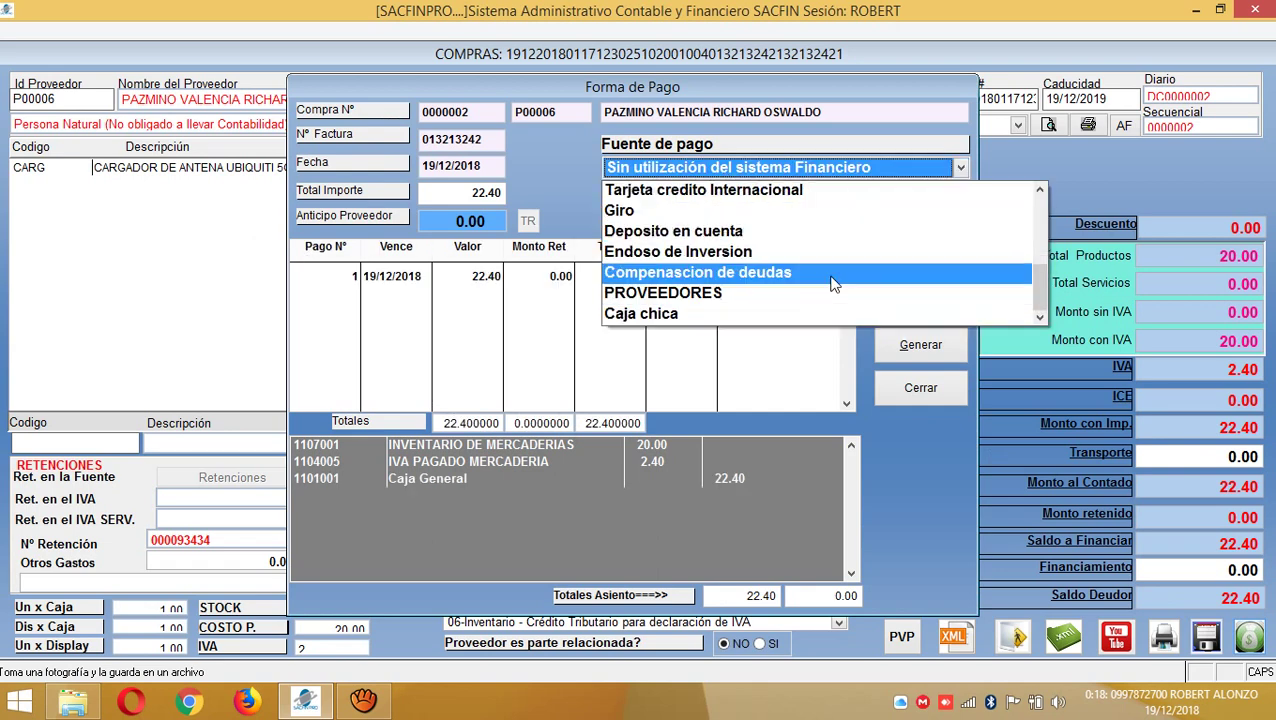
click(697, 296)
click(755, 170)
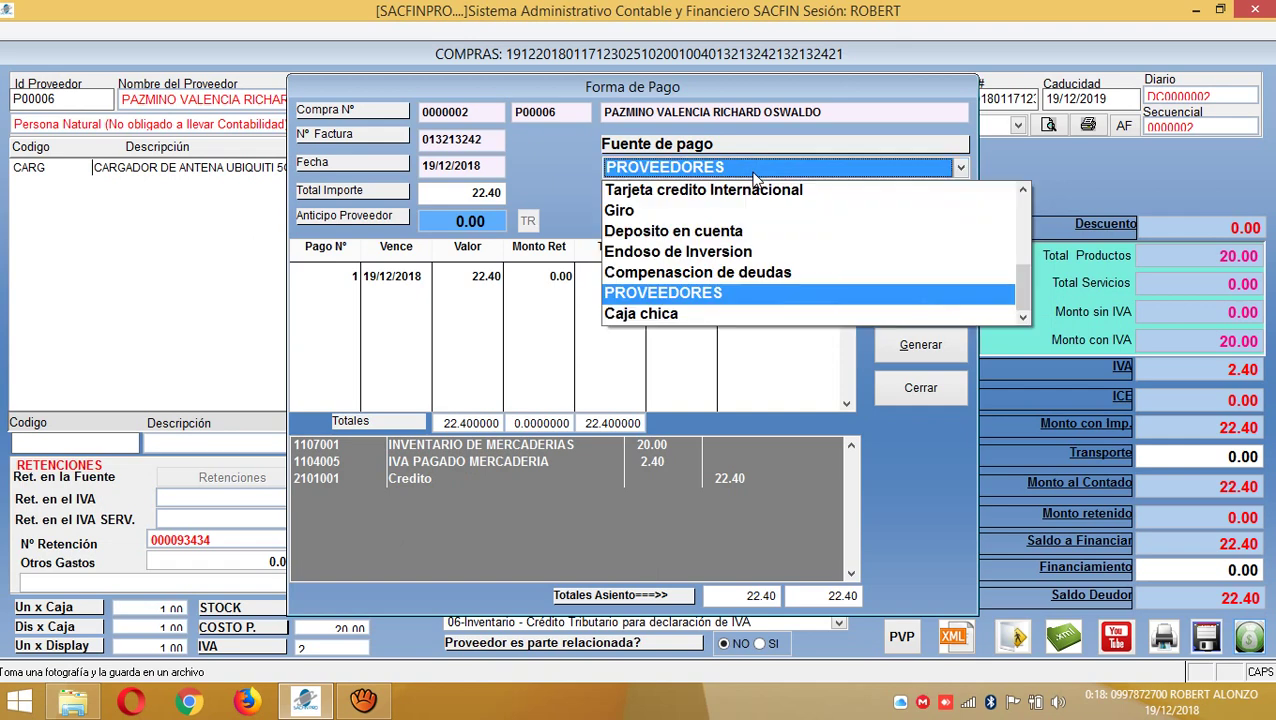
click(689, 294)
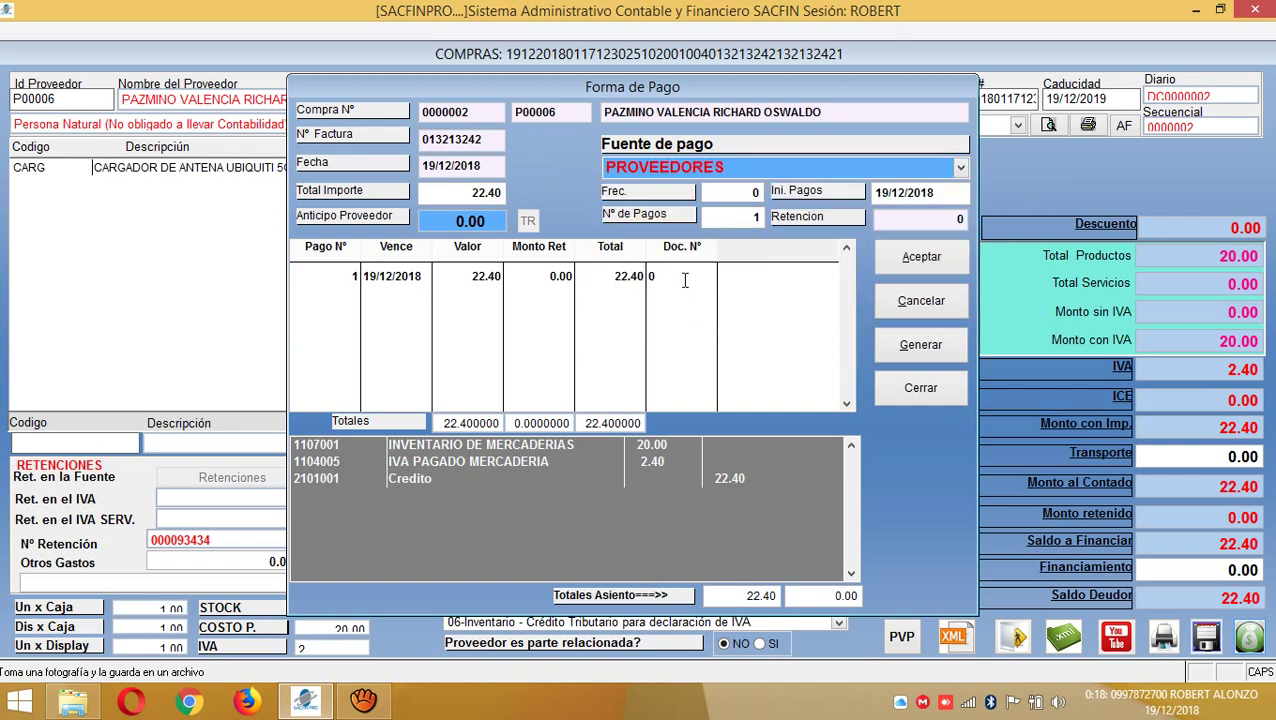
click(924, 357)
- Try a 15-day frequency with 2 installments, dismissing the unbalanced-entry warning
click(730, 191)
key(BackSpace)
text(15)
key(Return)
click(737, 217)
key(BackSpace)
text(2)
click(918, 344)
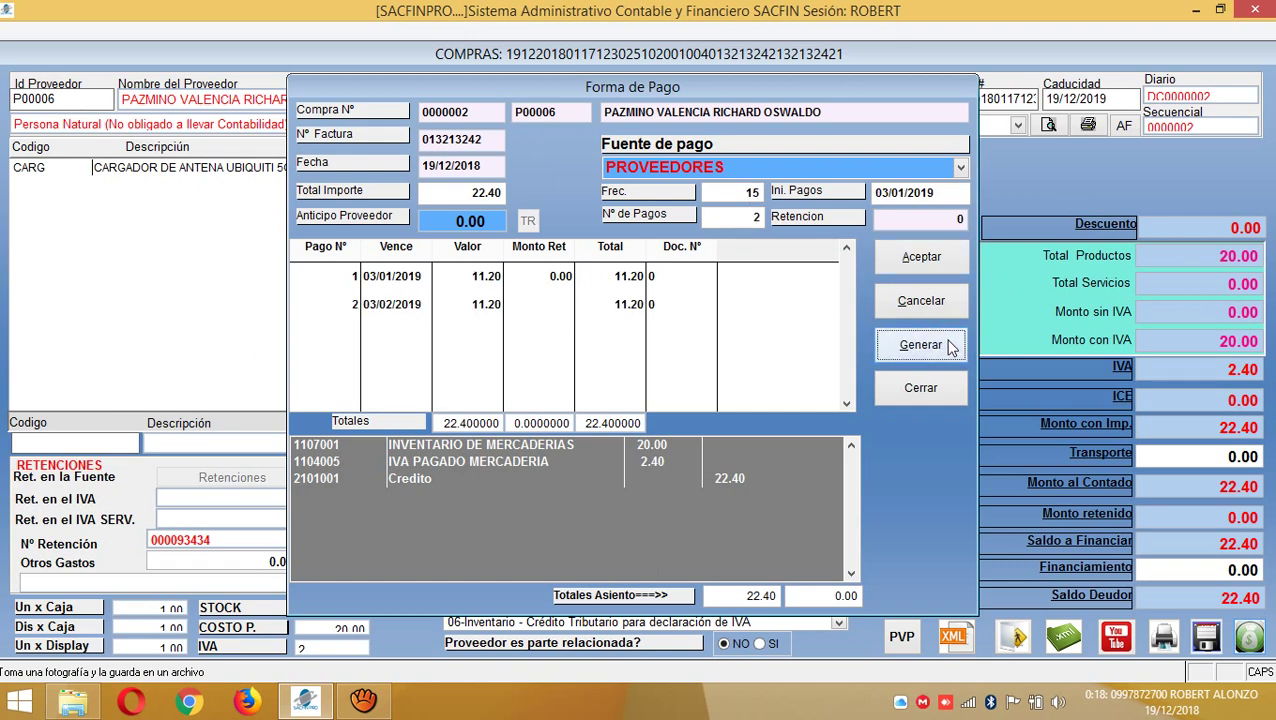
click(918, 258)
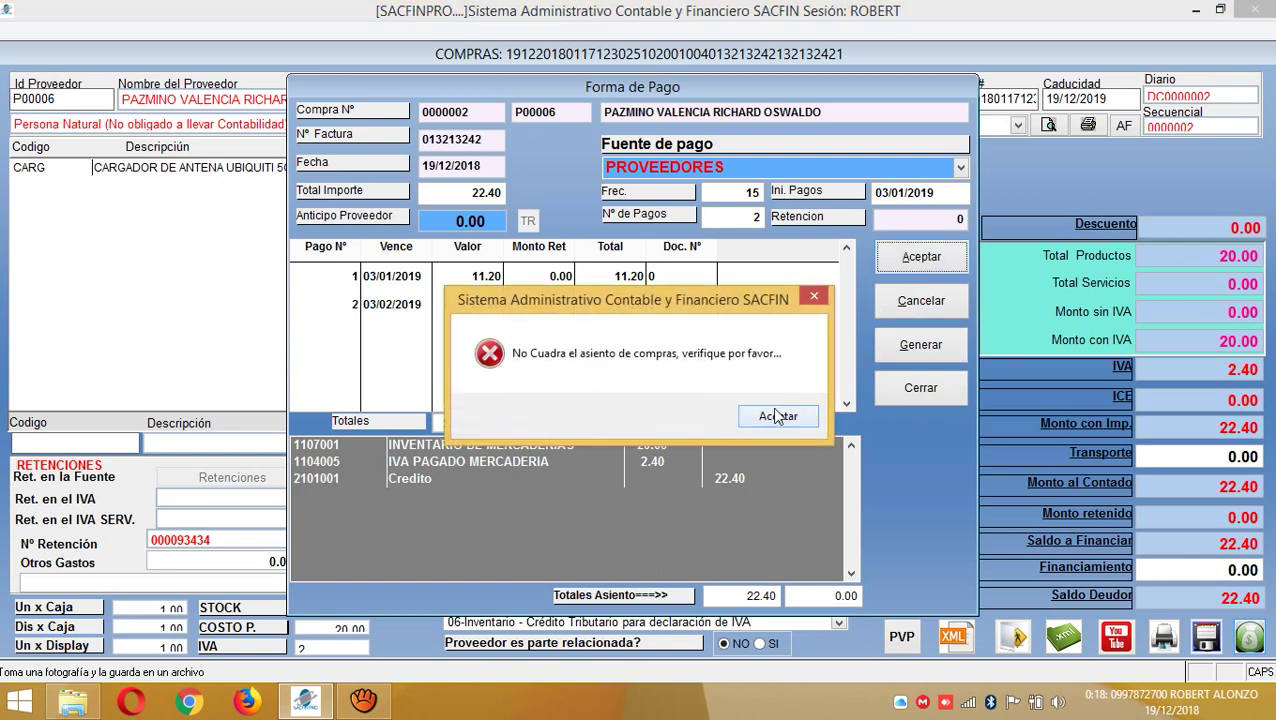
click(778, 416)
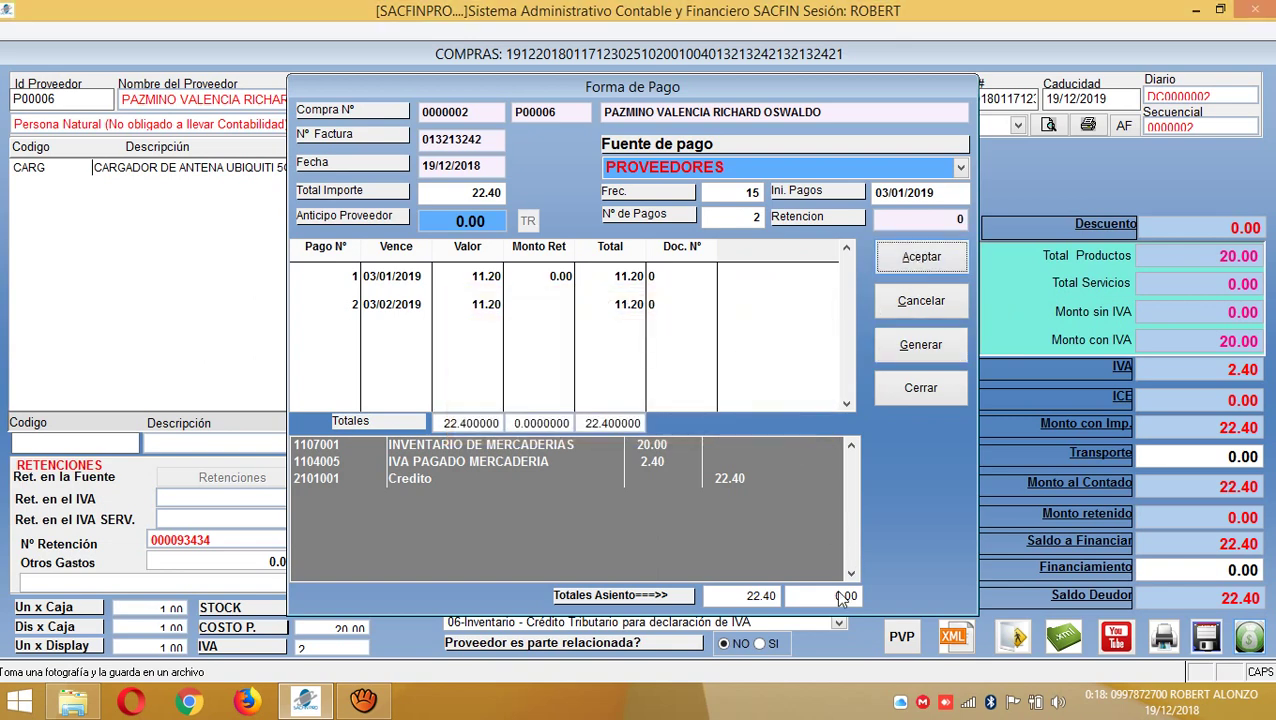
click(918, 345)
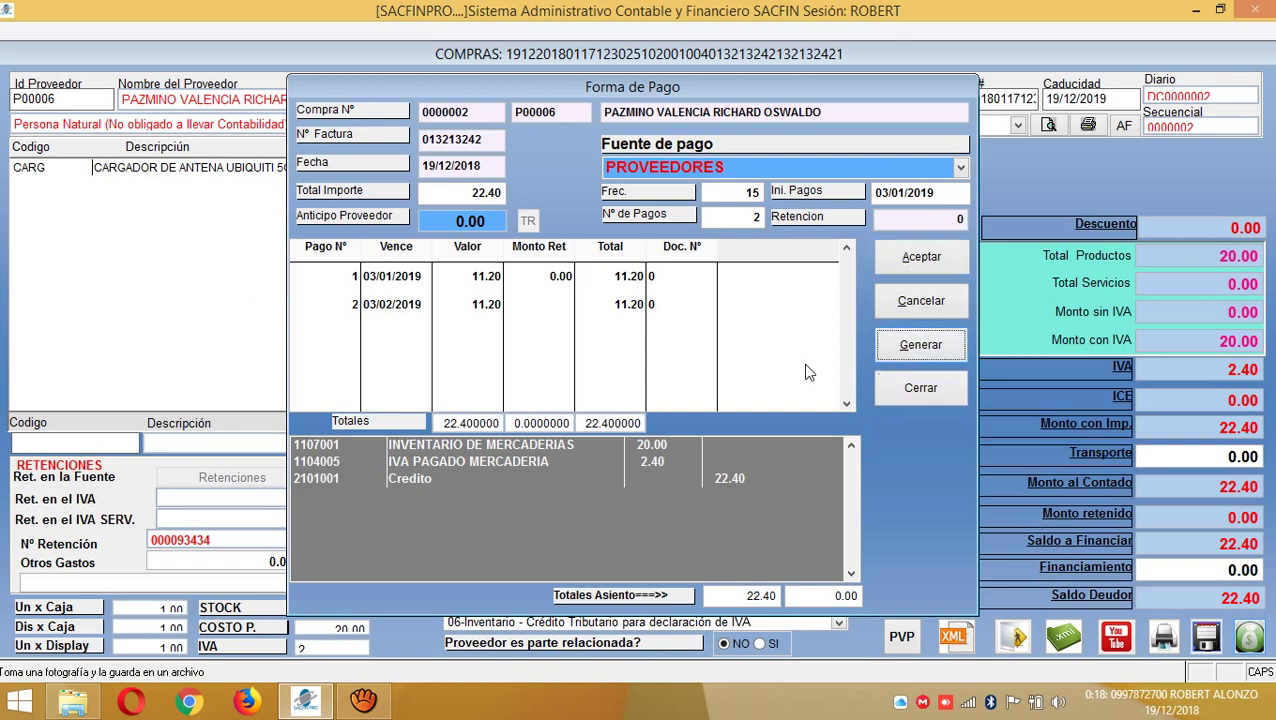
- Regenerate the two installments at 30-day intervals and enter a 22.40 credit total
click(733, 192)
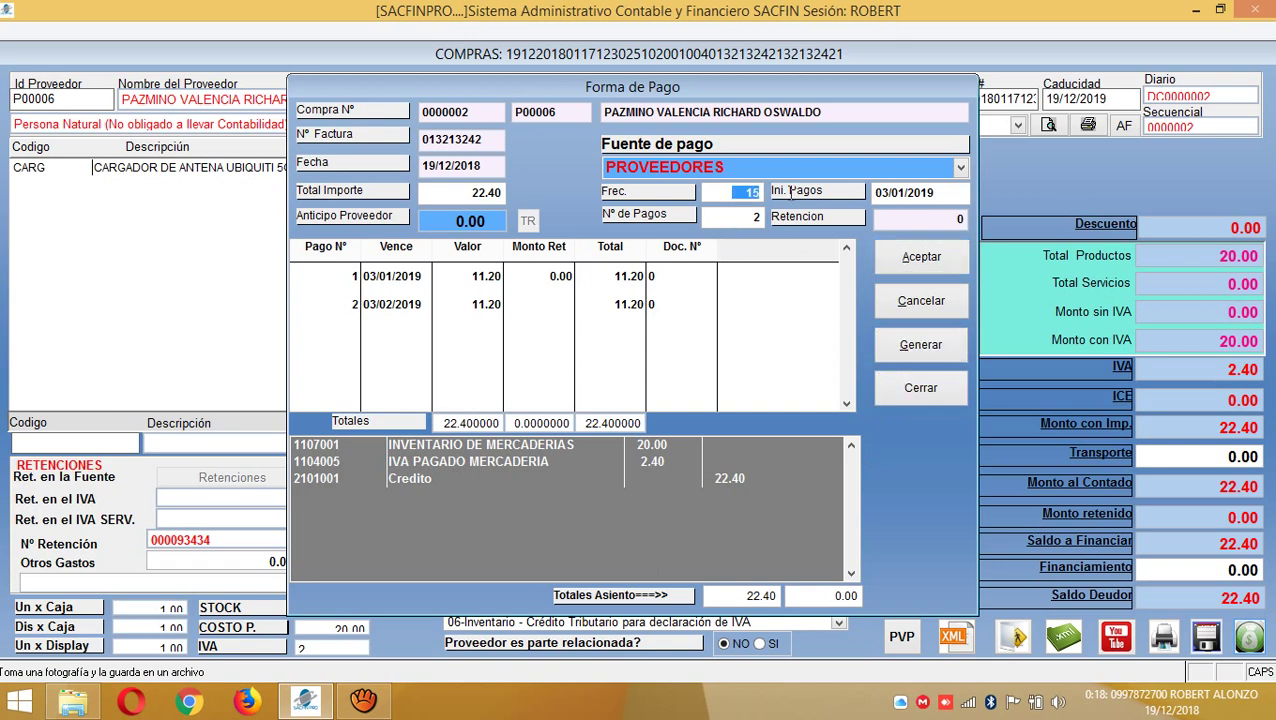
text(30)
click(941, 352)
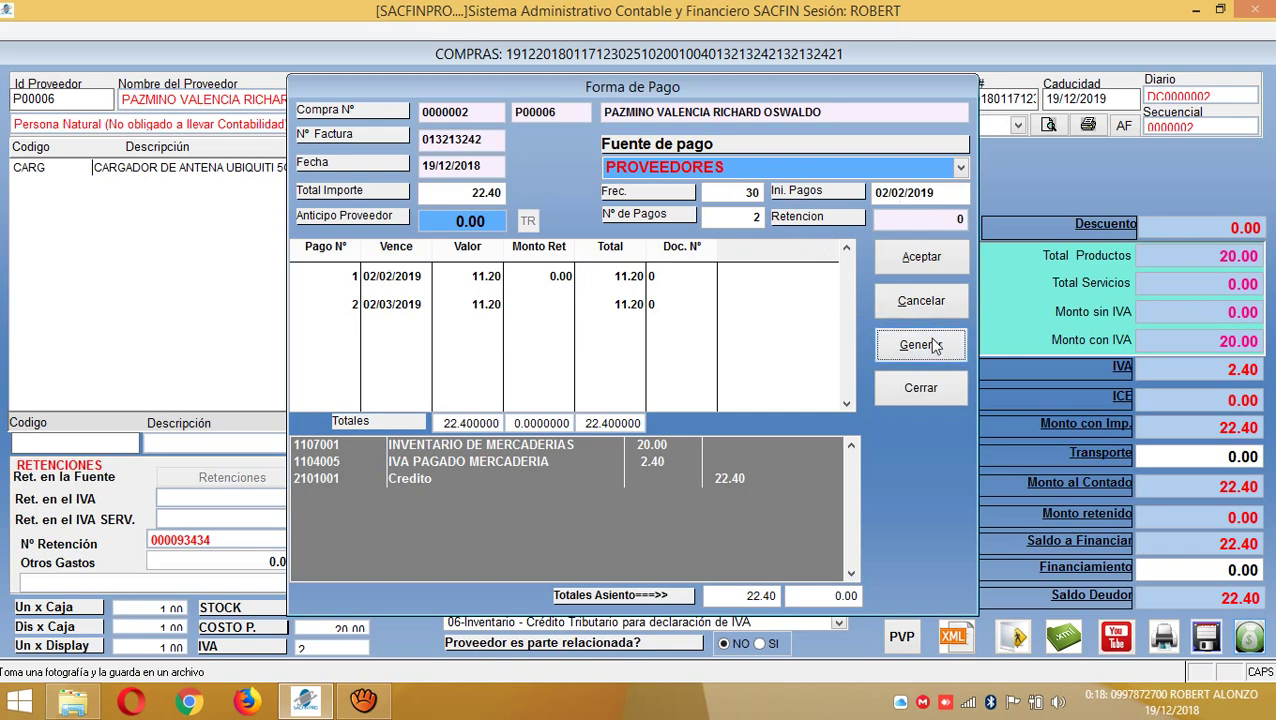
click(593, 302)
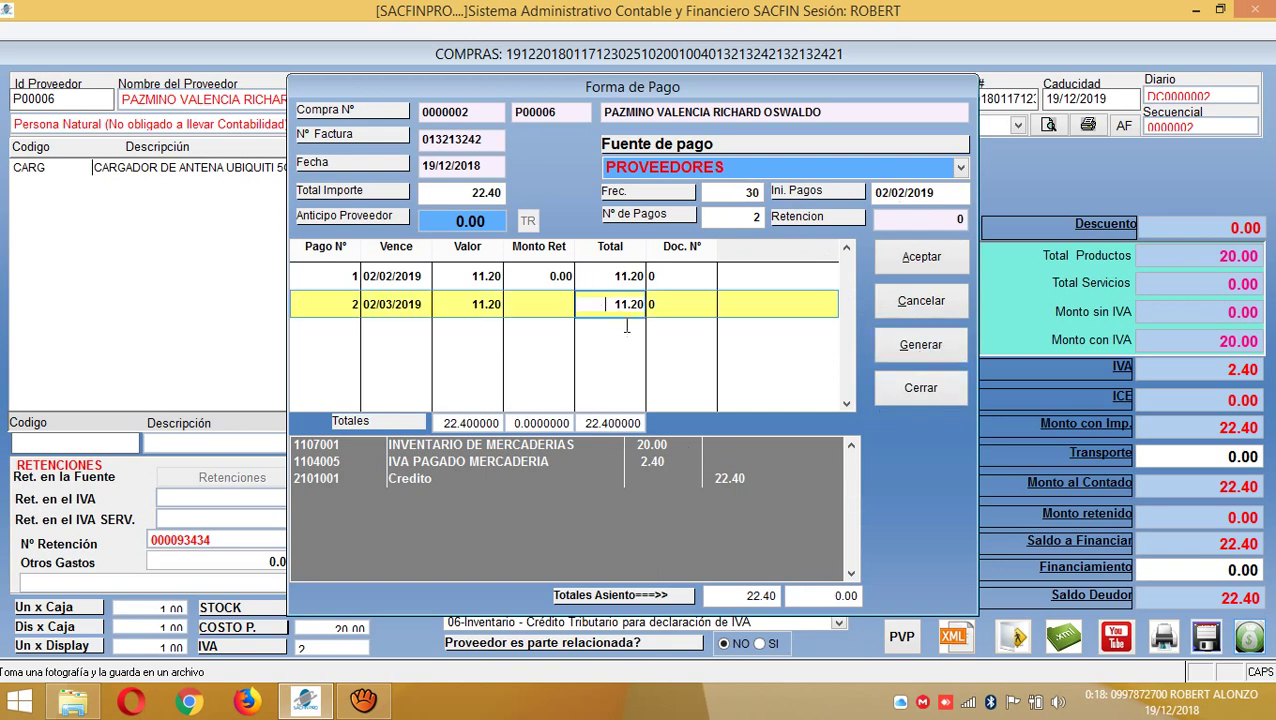
click(818, 597)
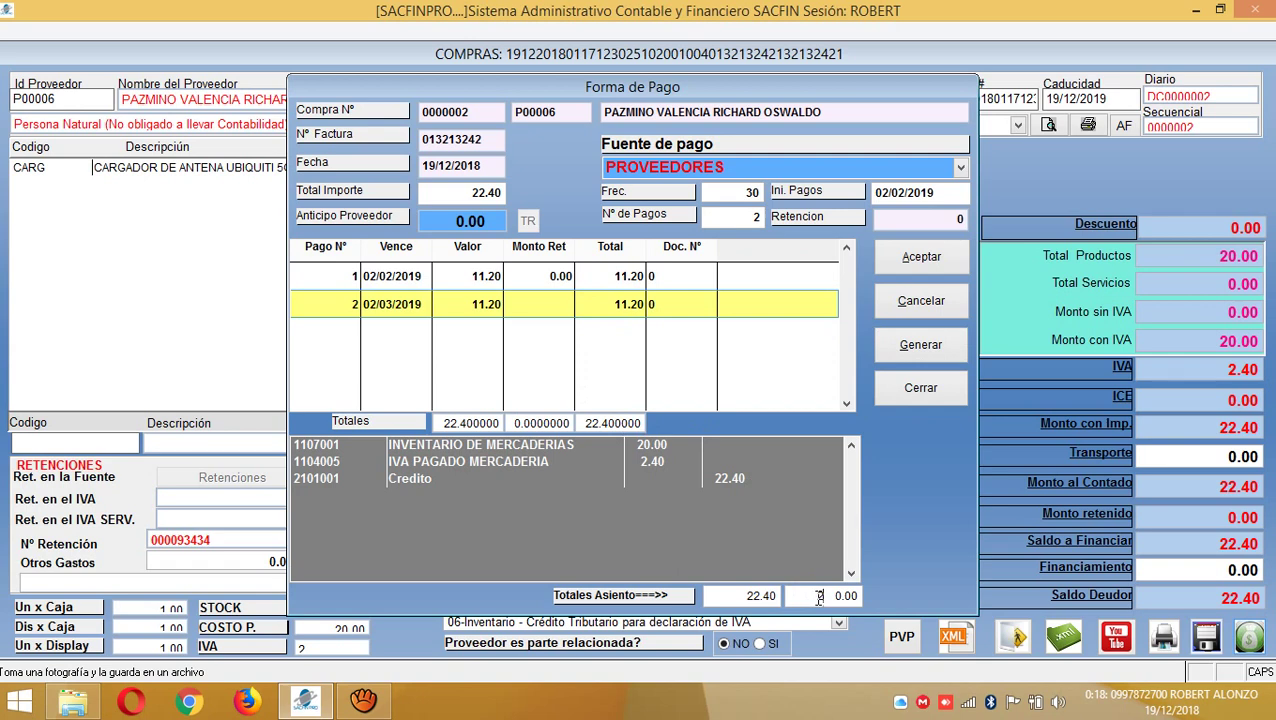
text(22.40)
click(938, 352)
- Save the purchase invoice, accepting sequence 000093434 and declining journal voucher printing
click(926, 258)
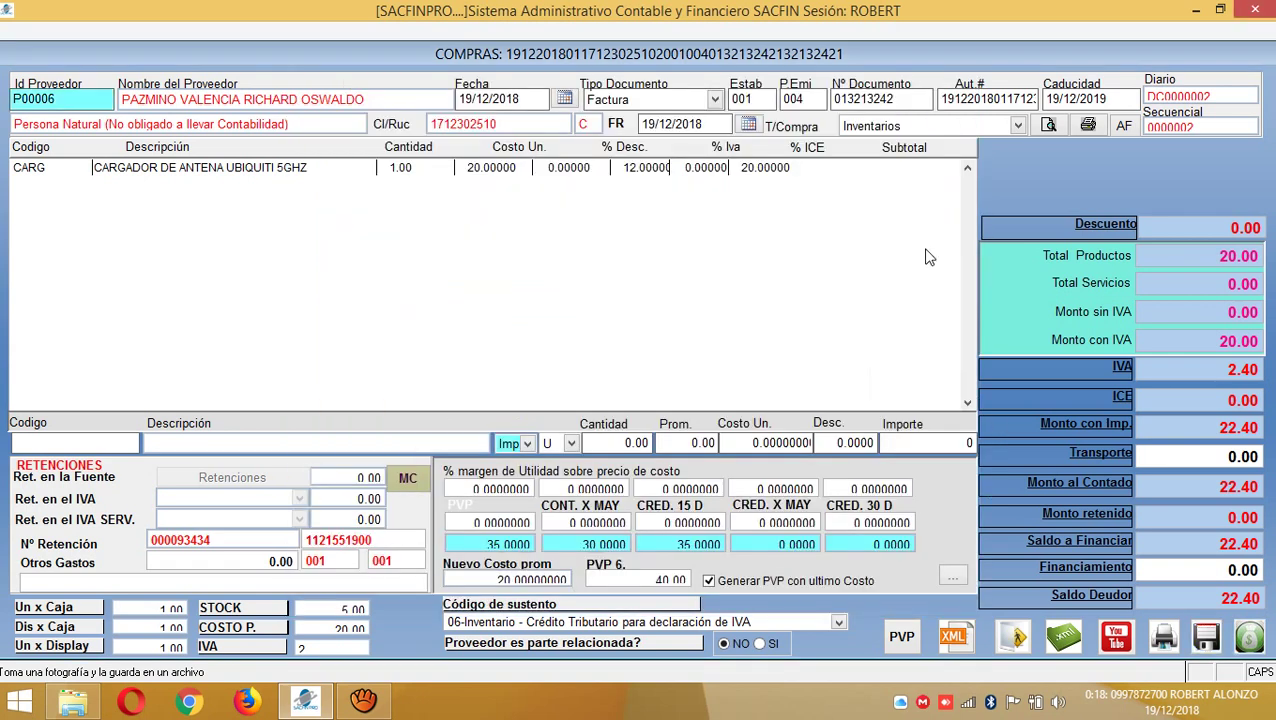
click(1207, 638)
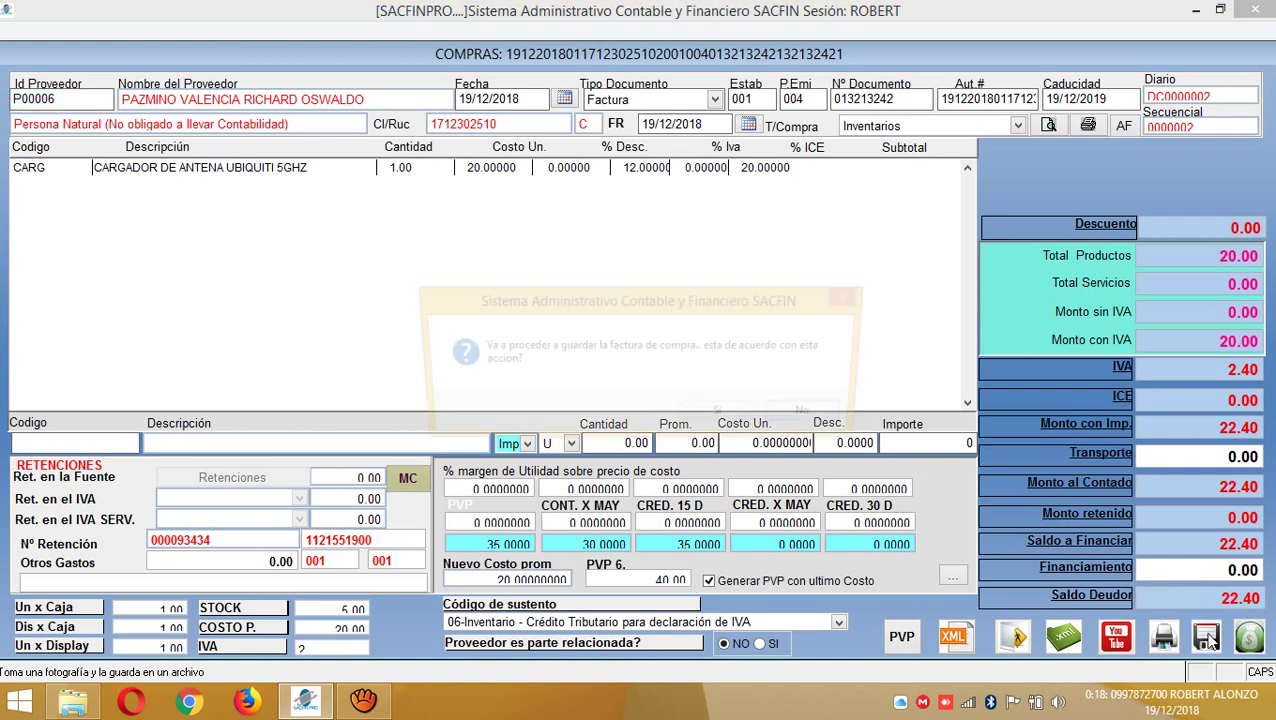
click(743, 414)
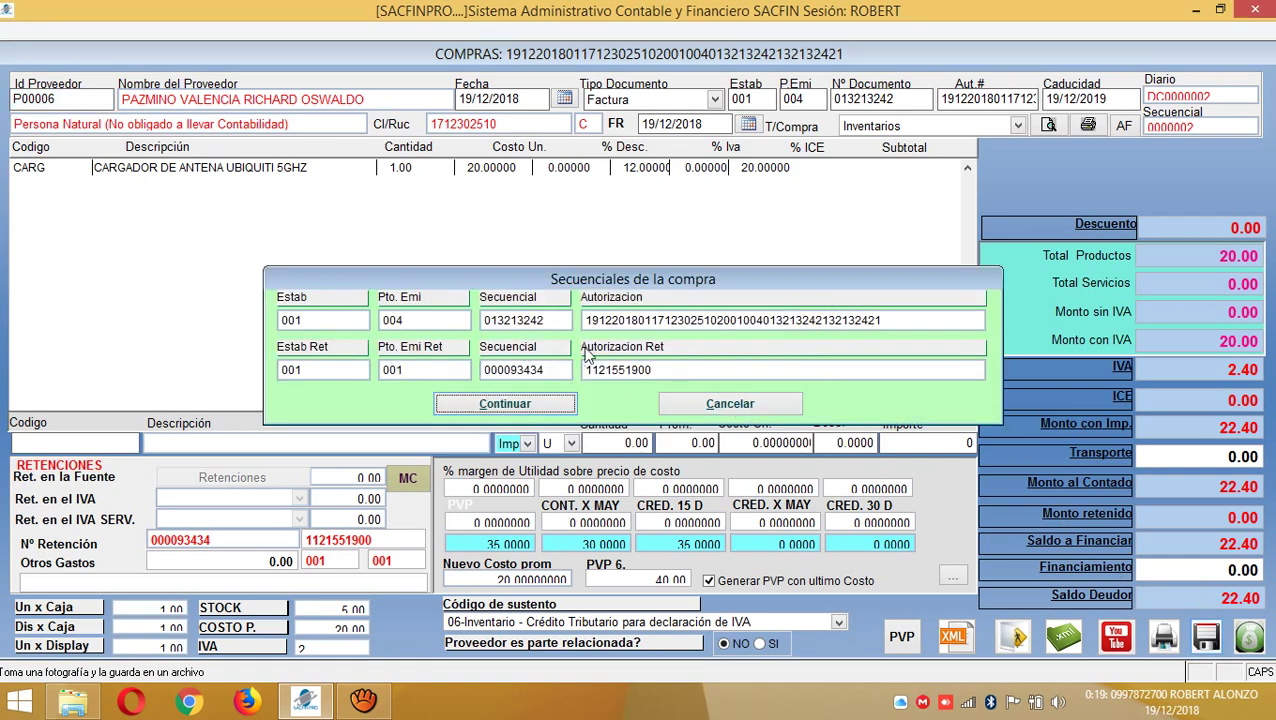
click(556, 402)
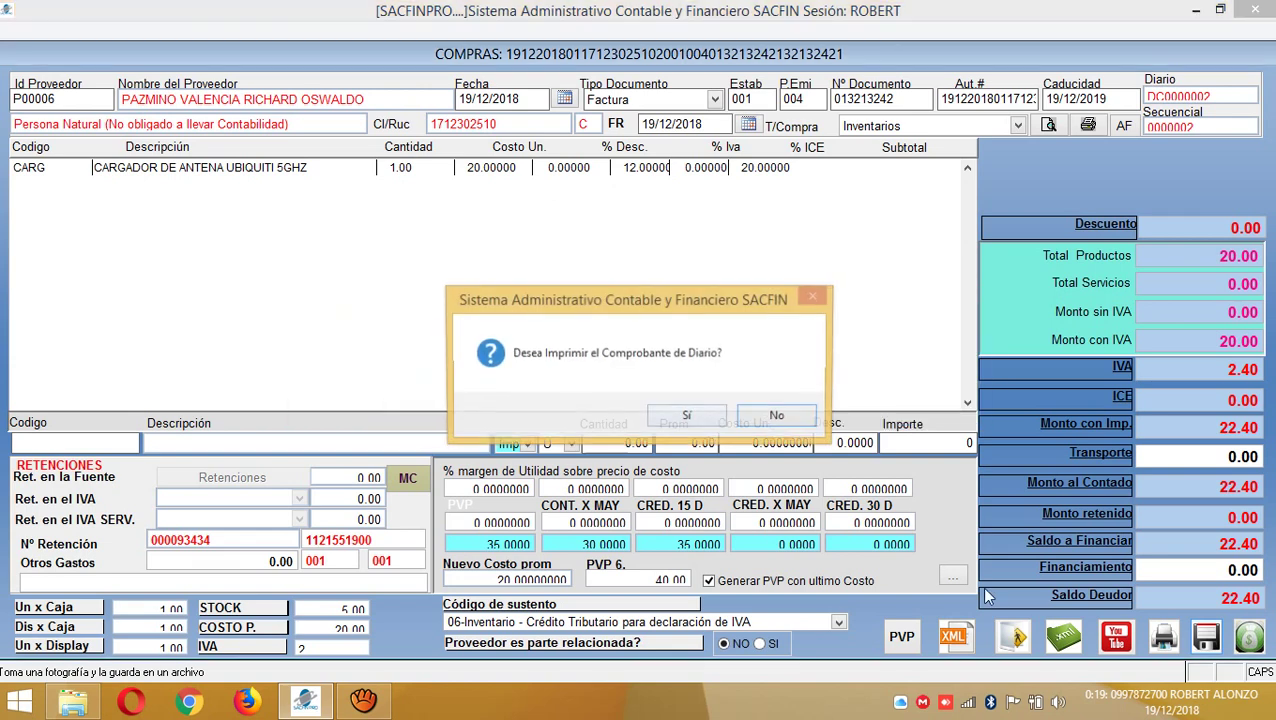
click(777, 417)
click(777, 417)
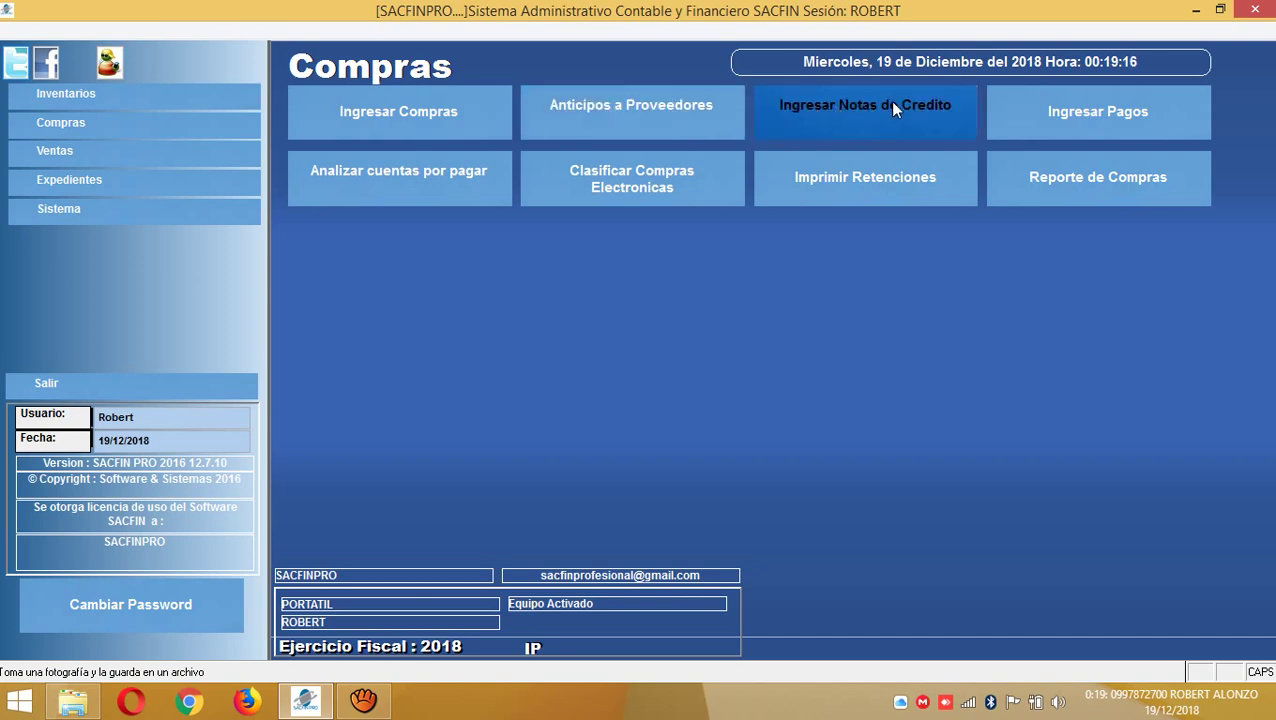
- In Ingresar Pagos, pick the invoice's supplier and mark the first 11.20 installment to pay
click(1086, 110)
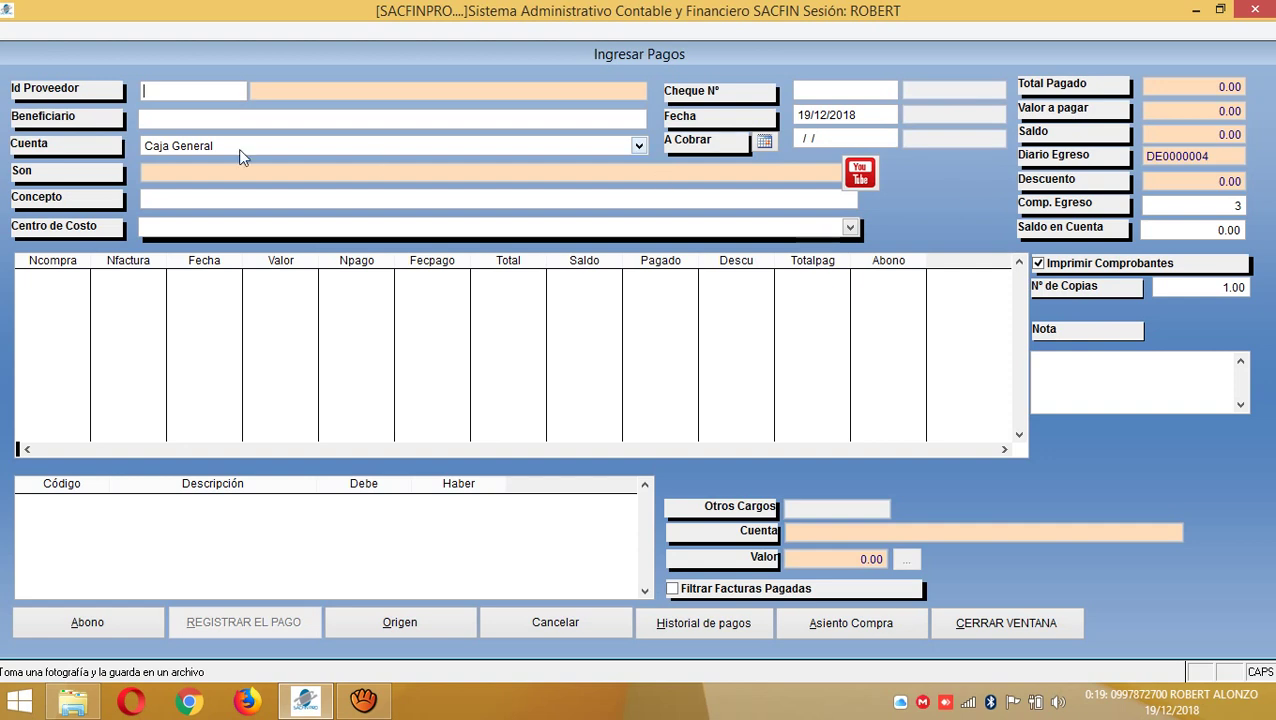
double_click(171, 93)
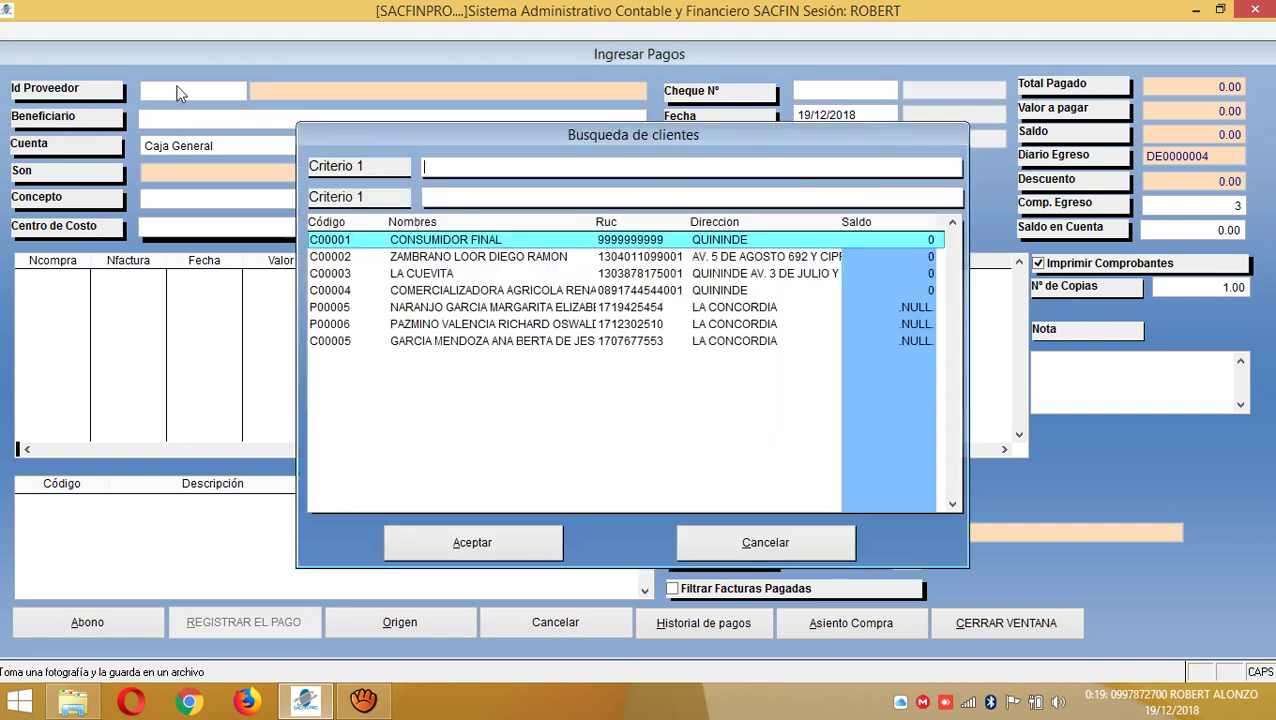
click(467, 330)
click(465, 540)
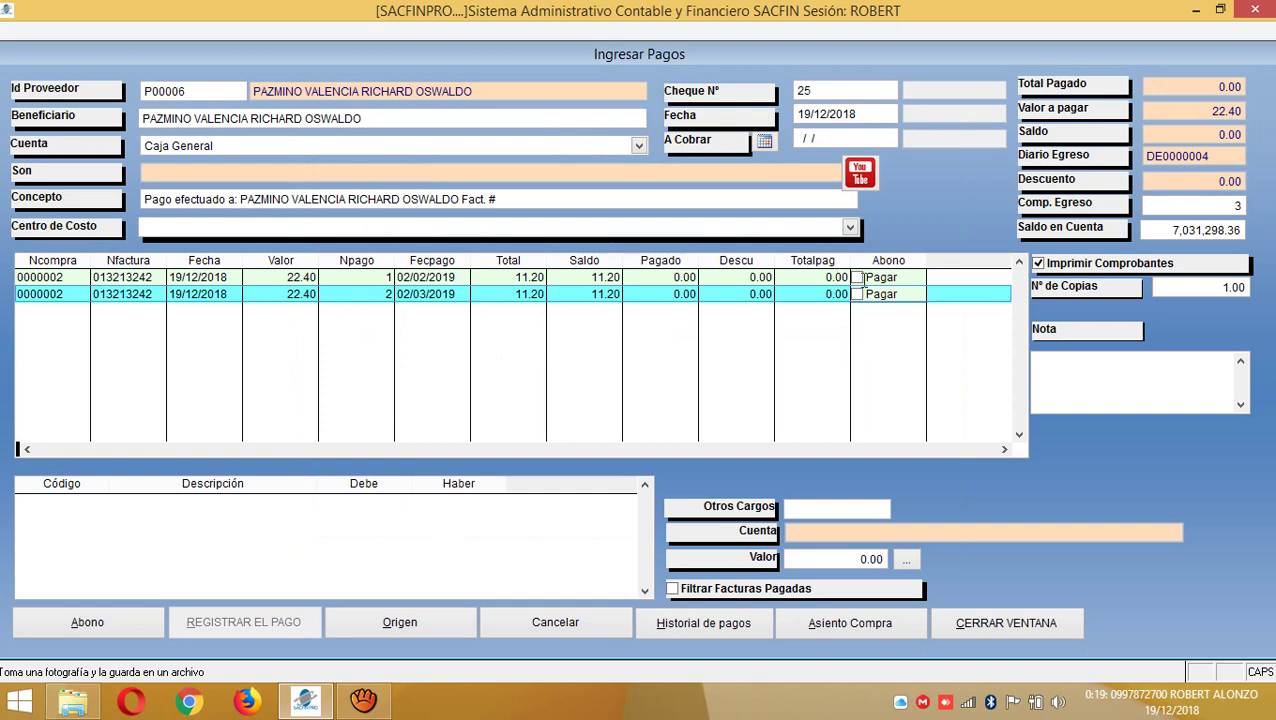
click(857, 277)
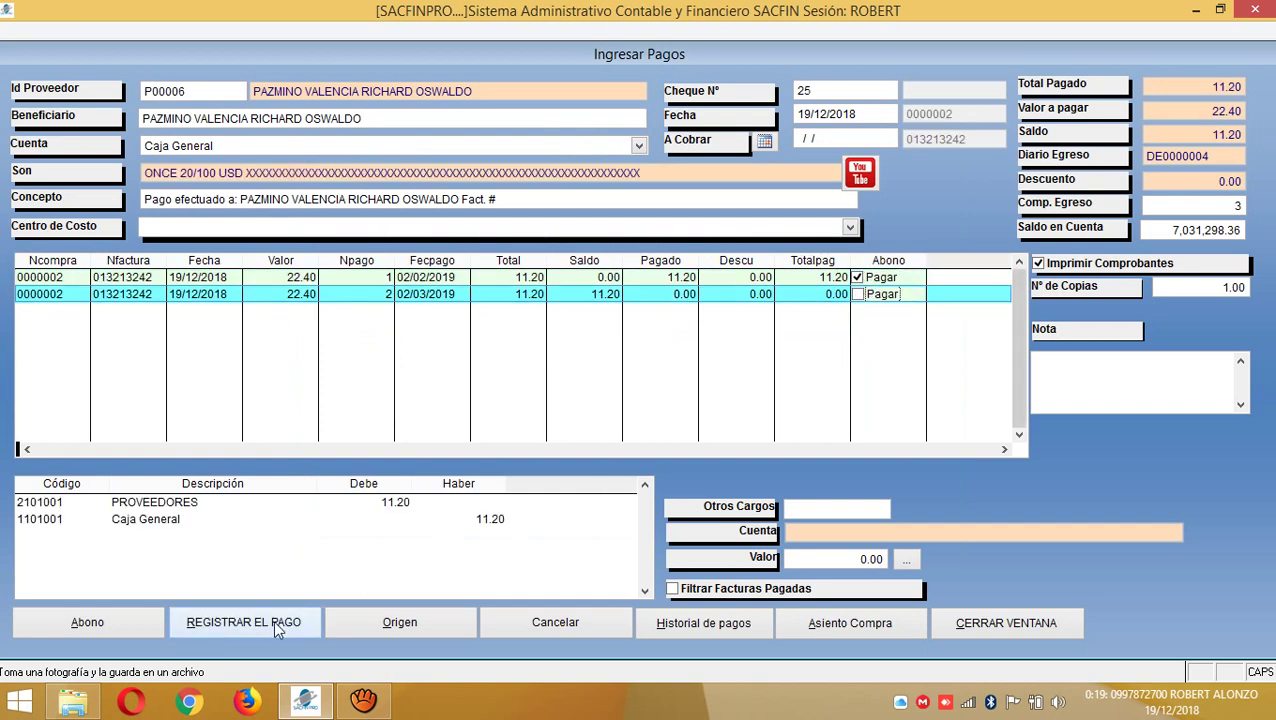
- Register the payment dated 19/12/2018 and skip printing the voucher
click(275, 622)
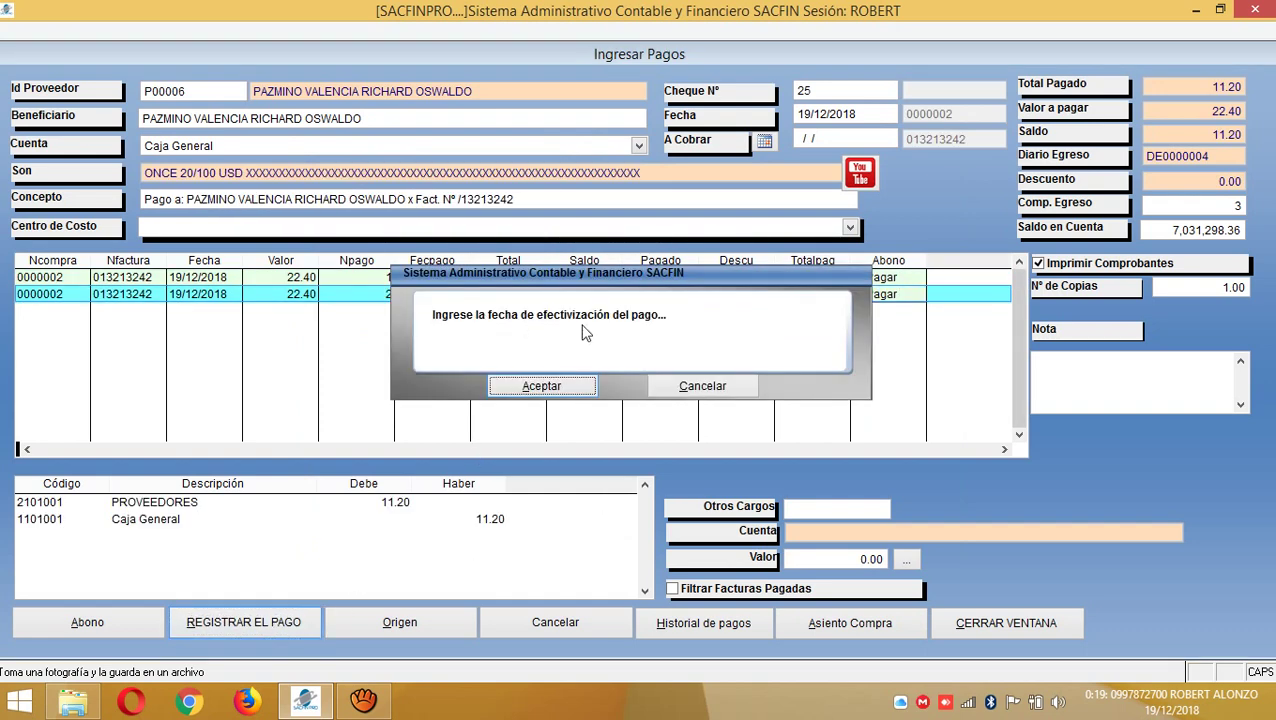
click(562, 385)
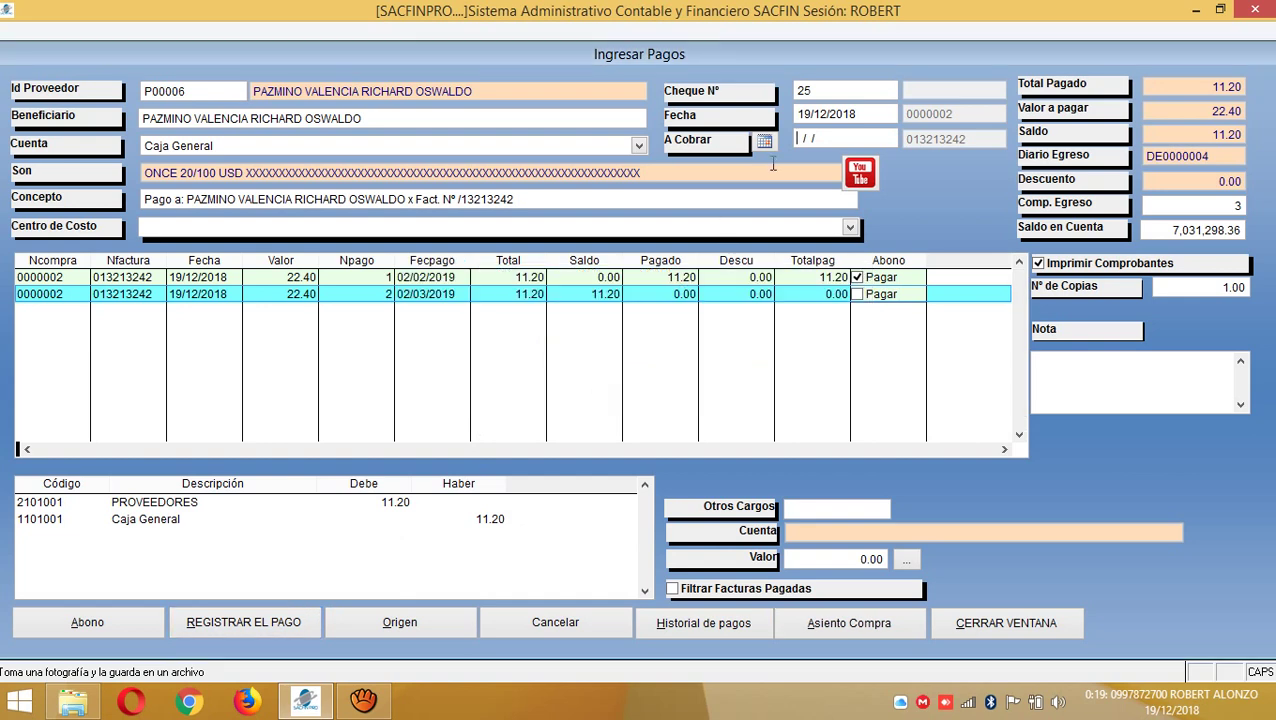
text(19/12/2018)
click(286, 623)
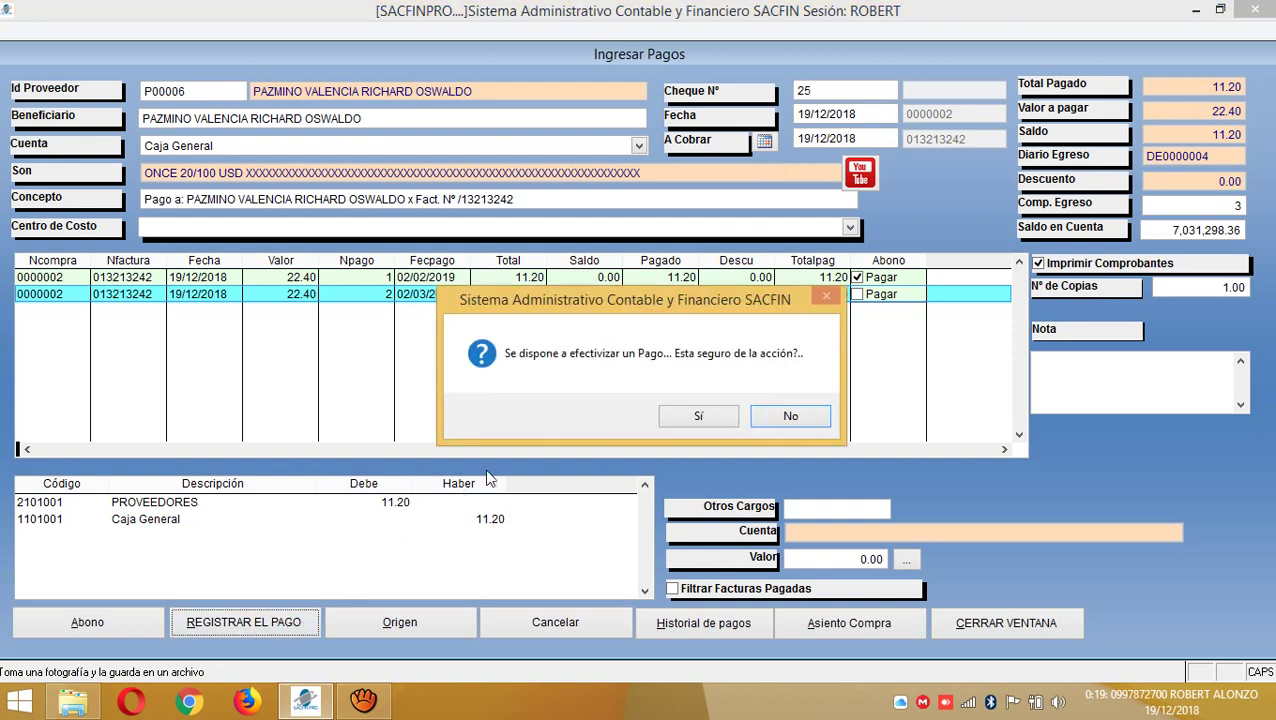
click(699, 412)
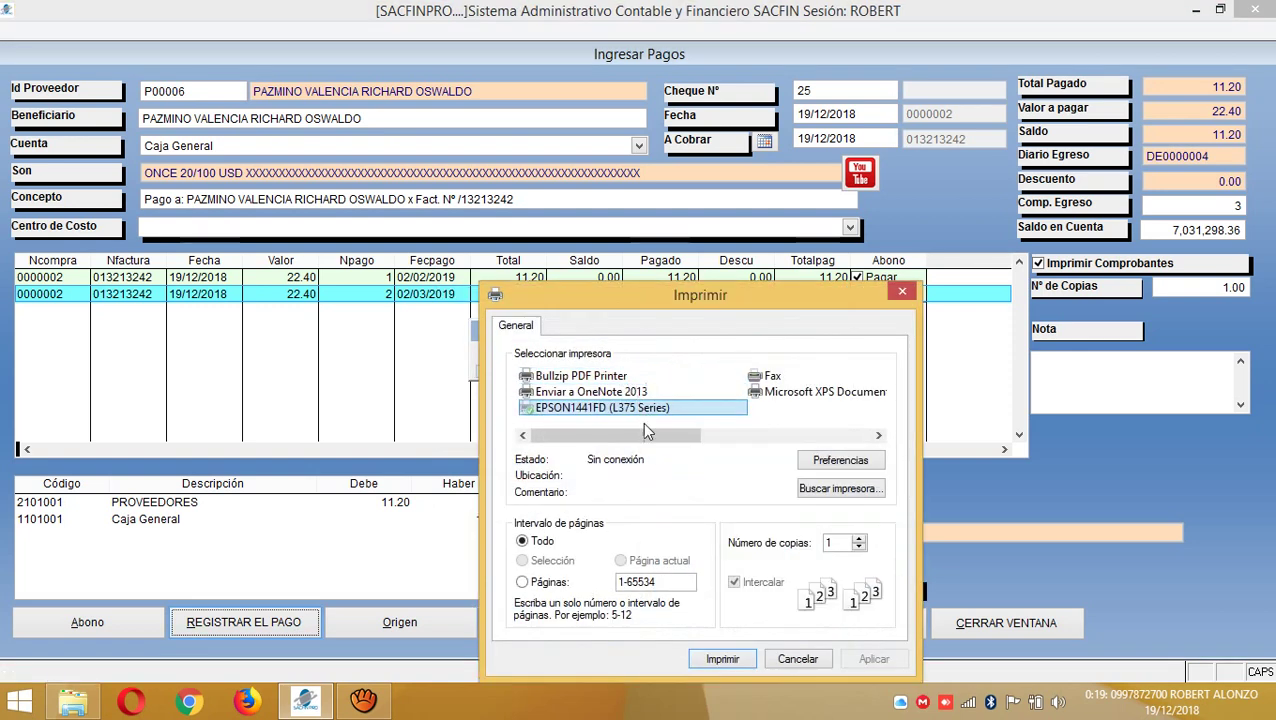
click(800, 659)
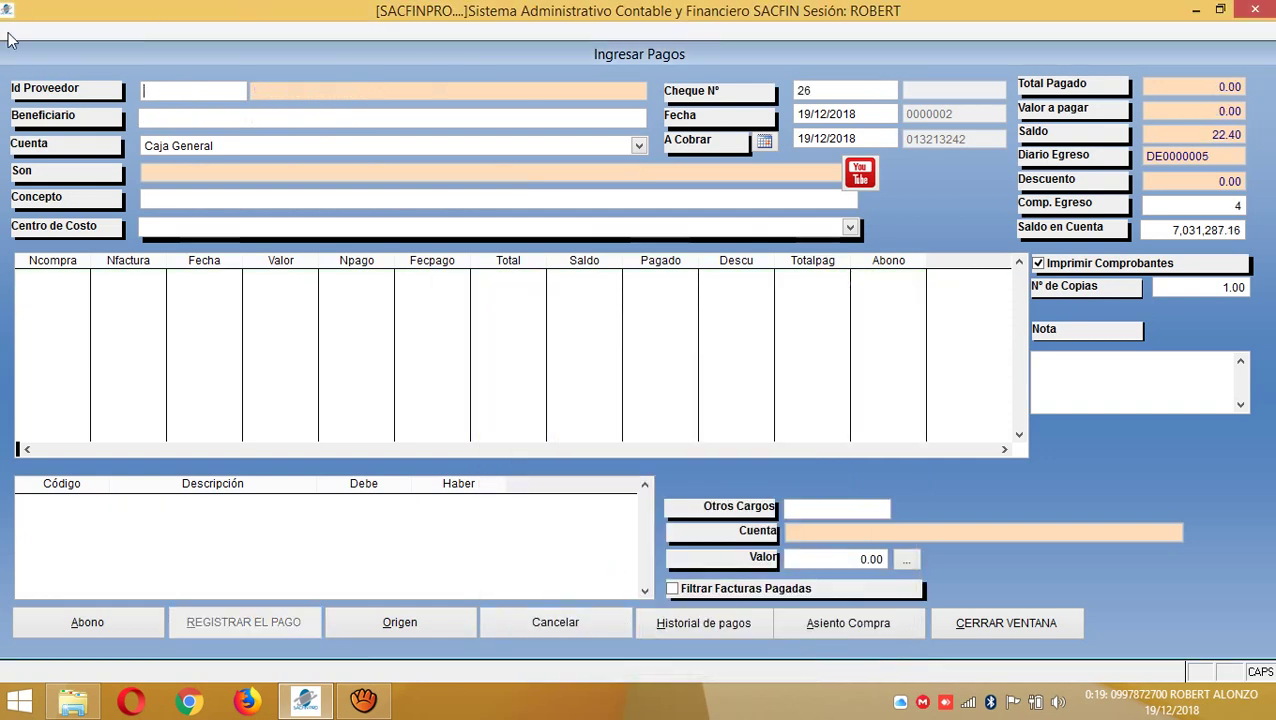
- Load the supplier and its 11.20 first installment in Ingresar Pagos
double_click(169, 93)
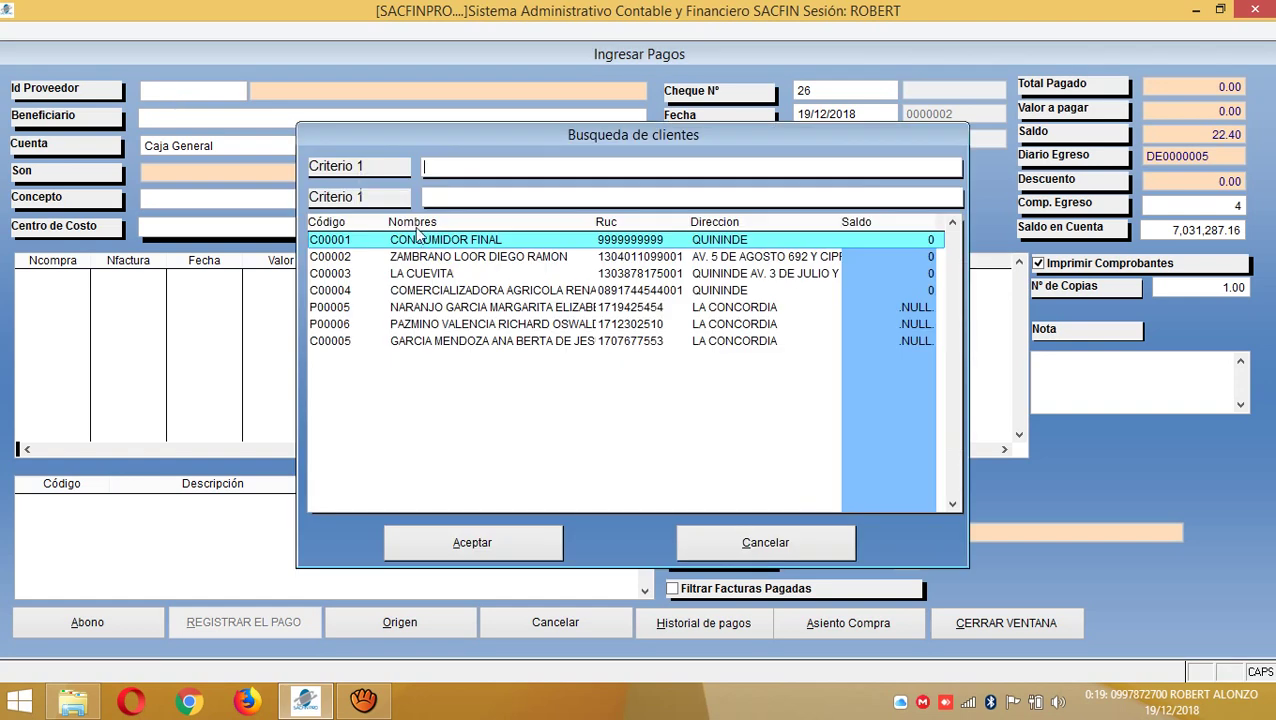
click(457, 324)
click(479, 541)
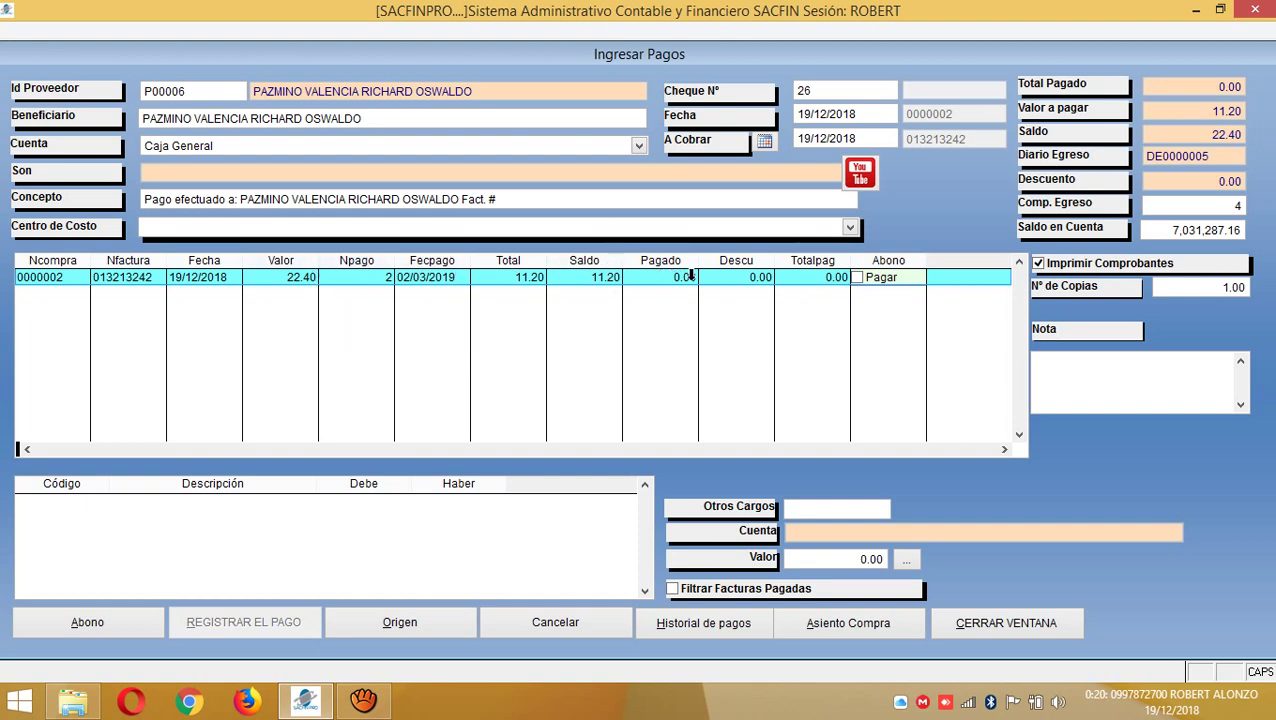
click(659, 276)
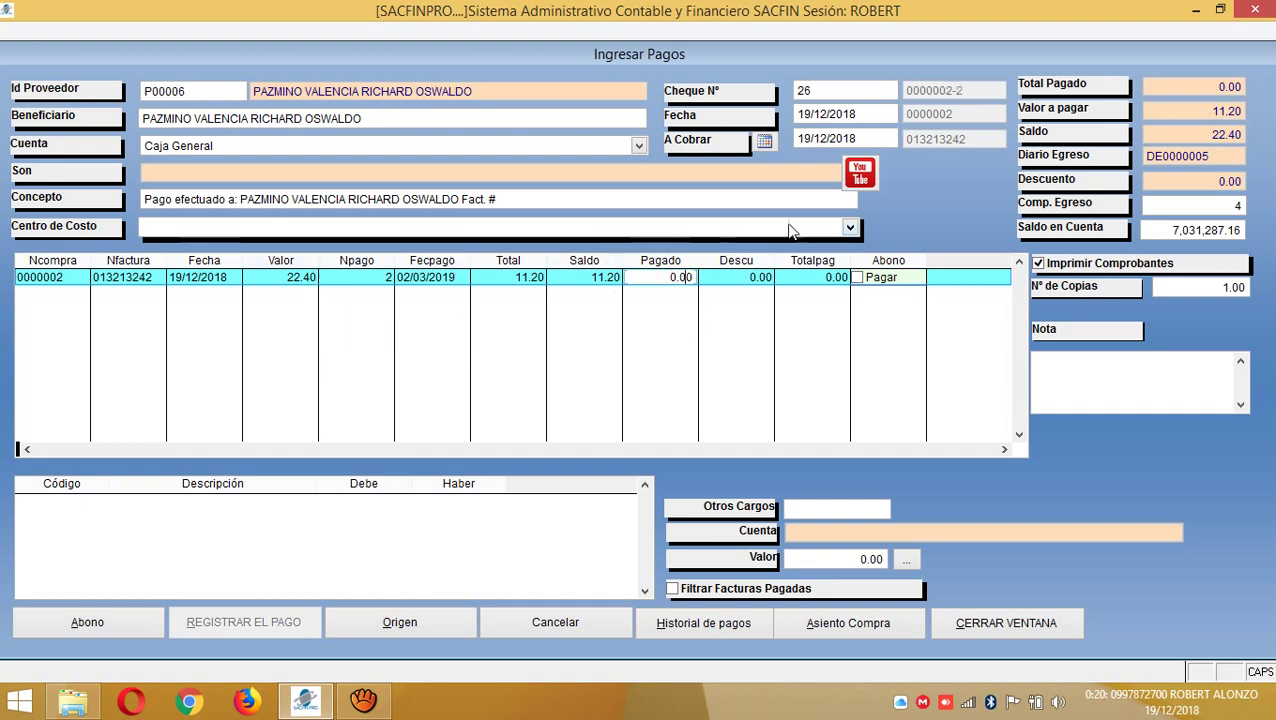
- Annul the 11.20 payment from the payment history, dismissing the error messages
click(730, 624)
click(592, 172)
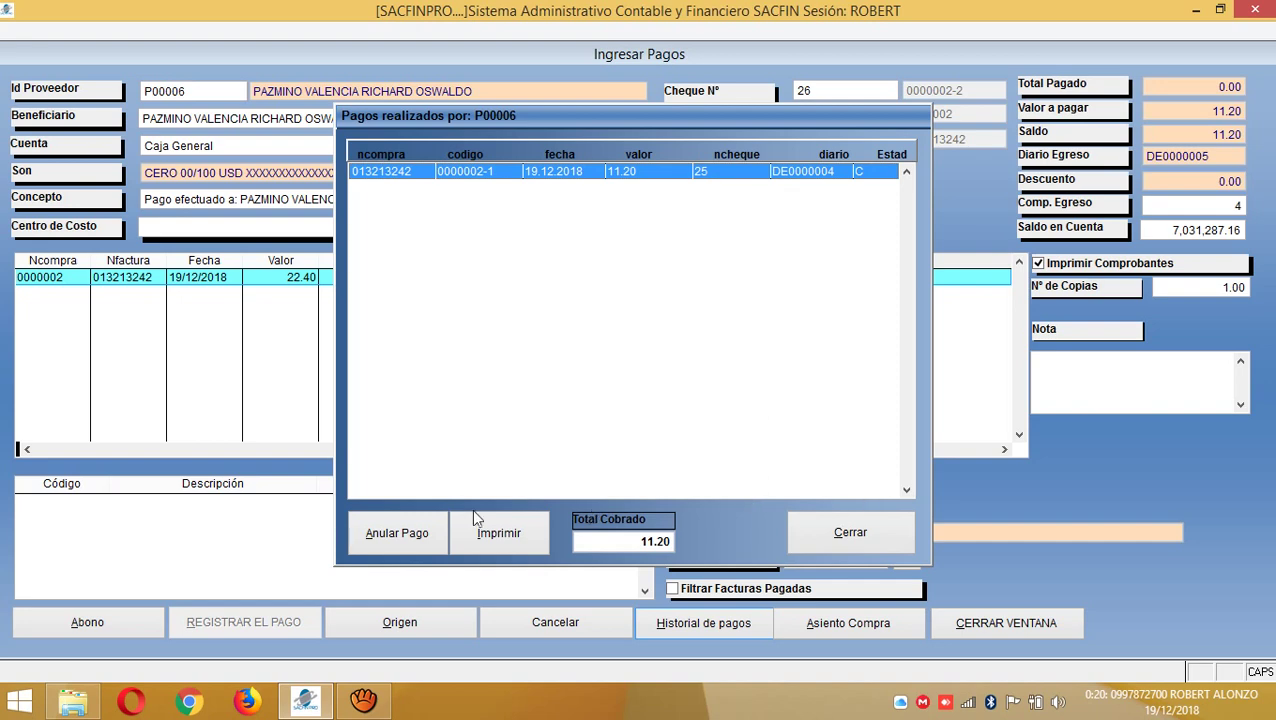
click(372, 538)
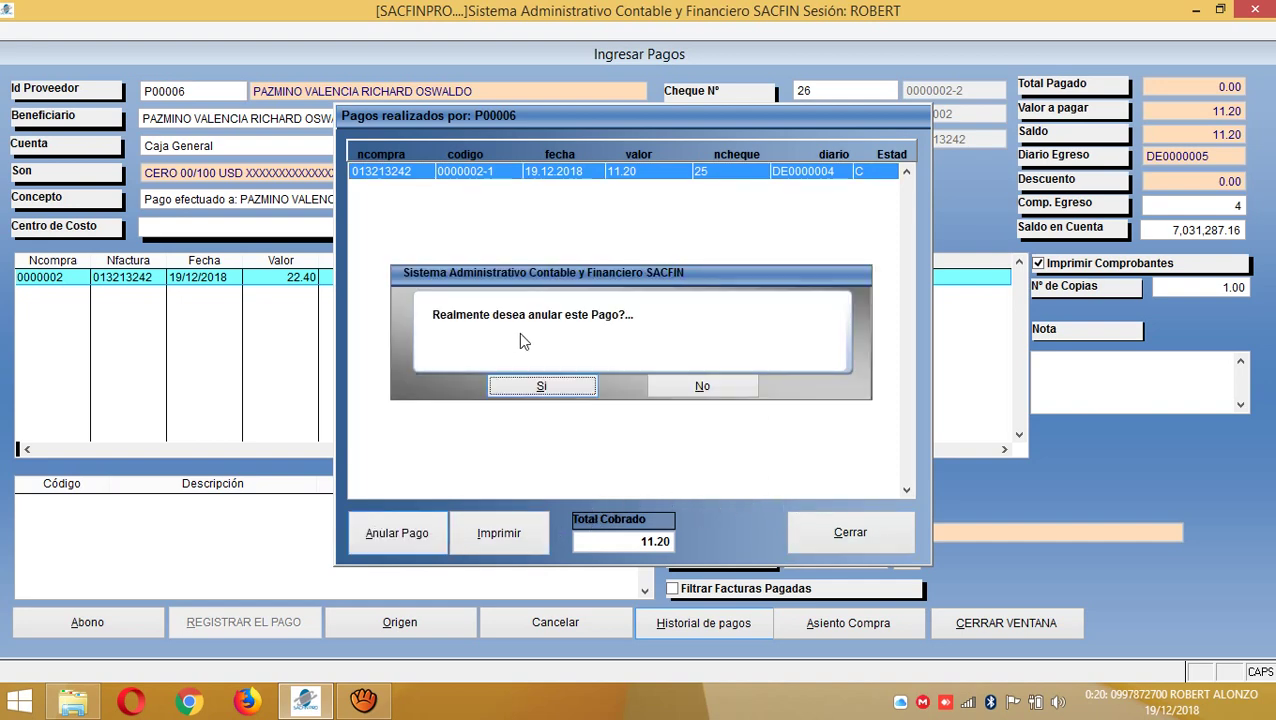
click(541, 385)
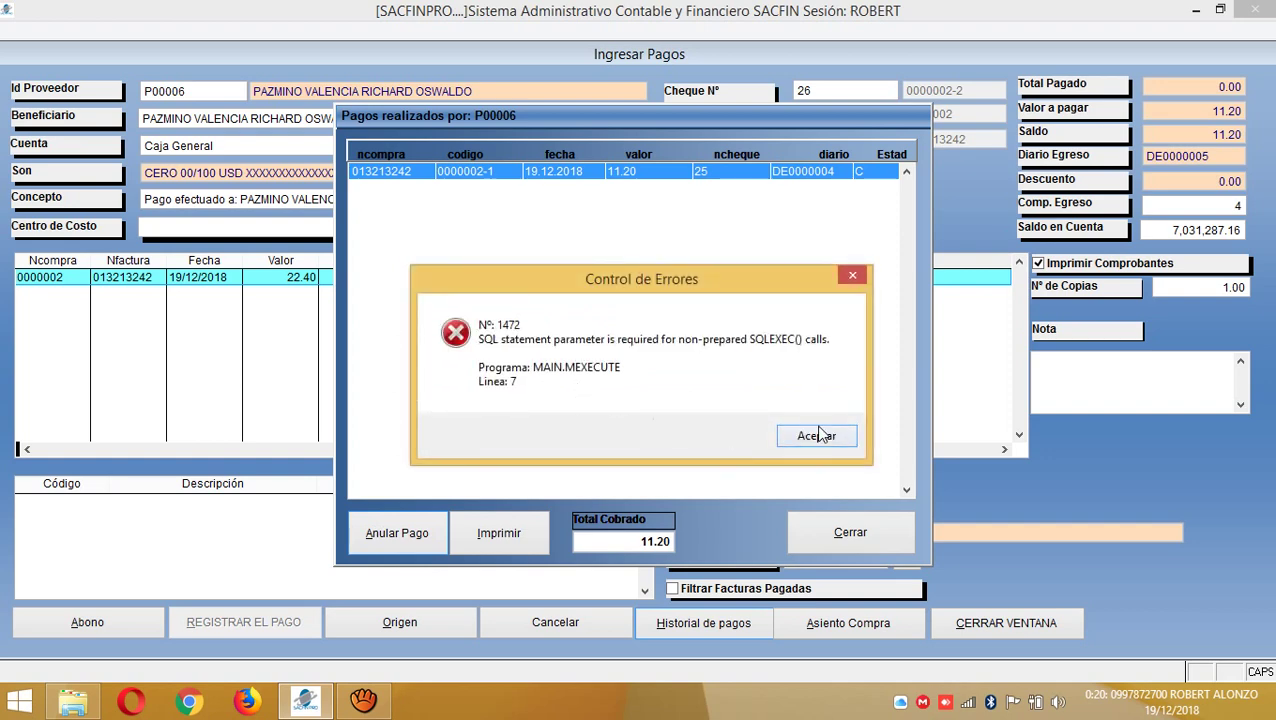
click(818, 435)
click(720, 446)
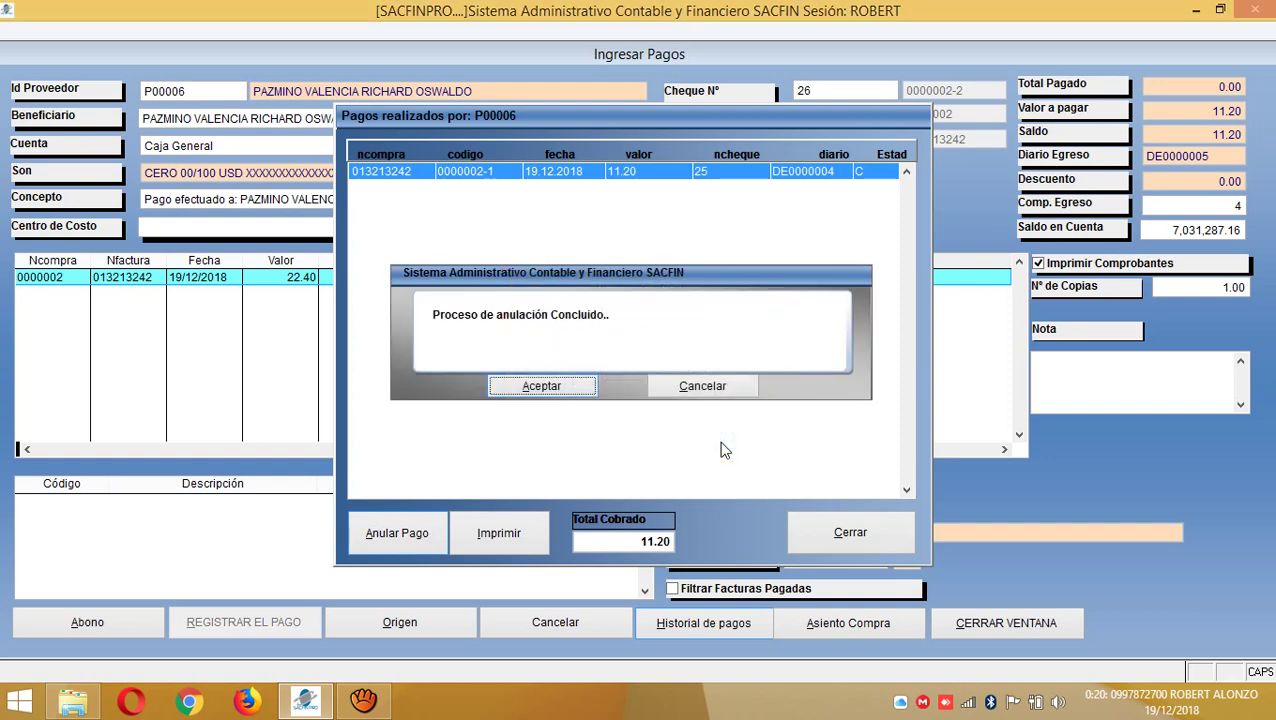
click(563, 386)
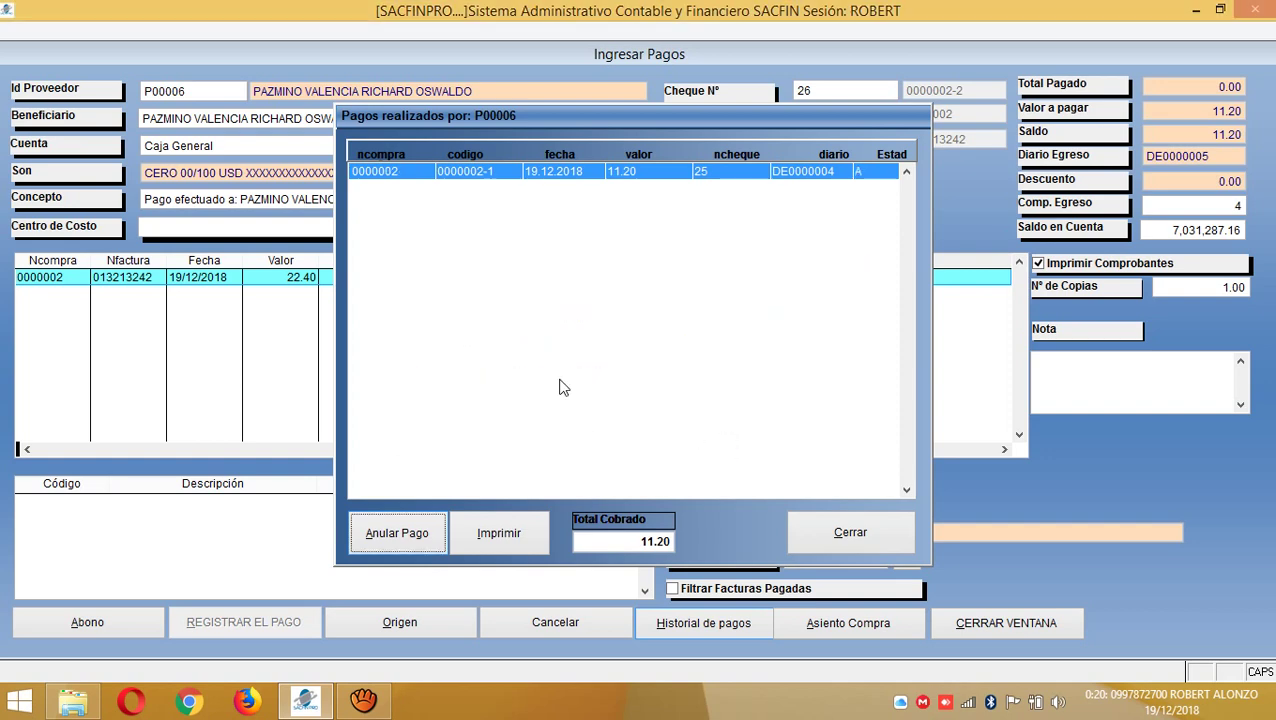
click(835, 530)
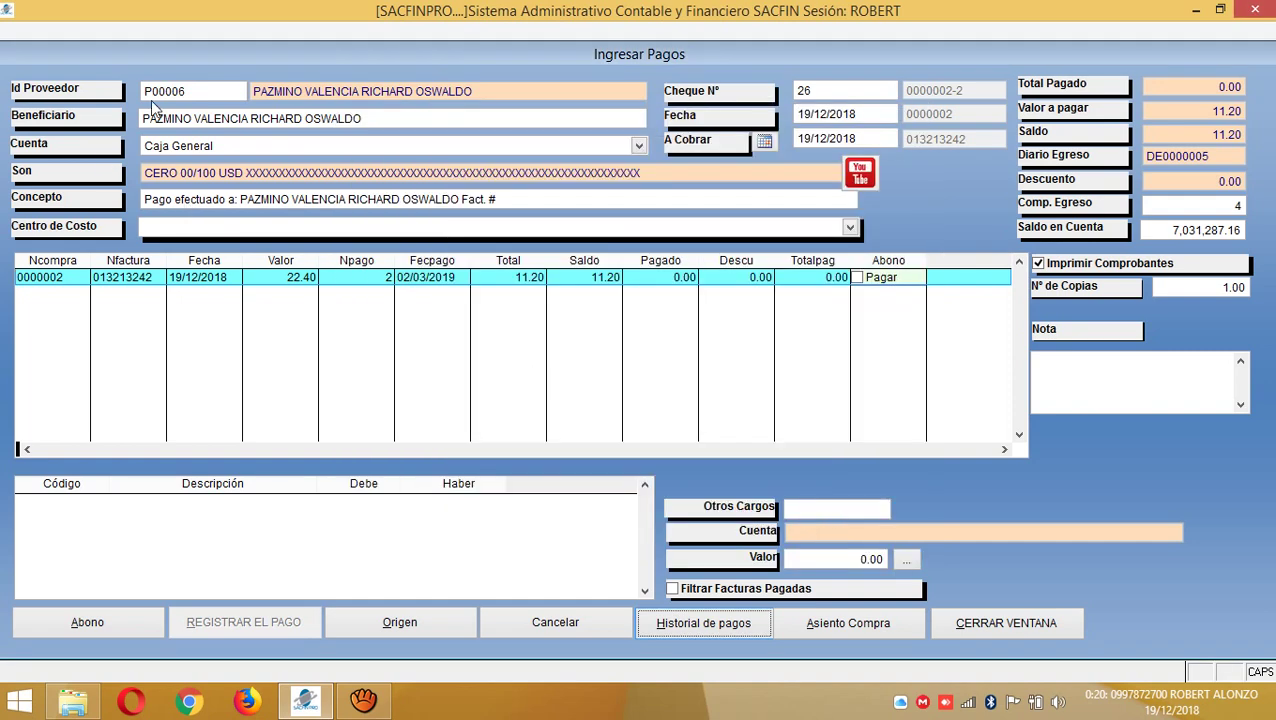
- Reload the supplier's data in Ingresar Pagos, then close the form
click(163, 88)
key(Tab)
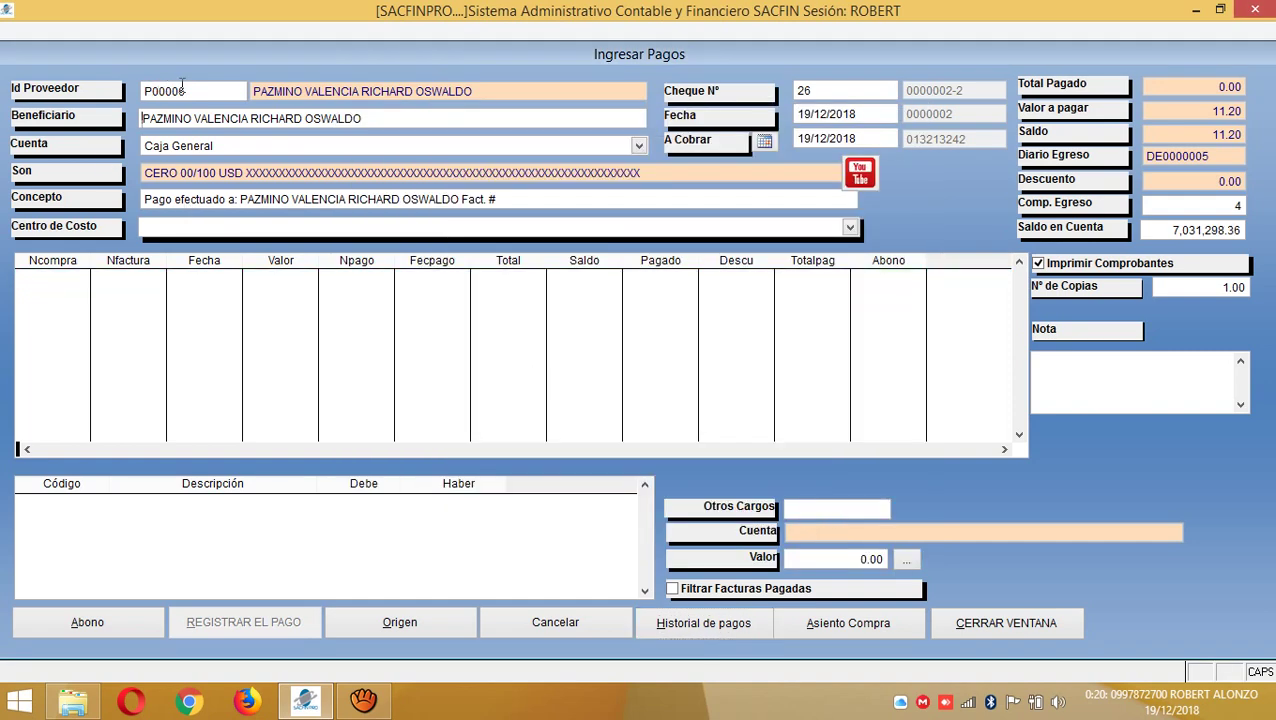
double_click(186, 88)
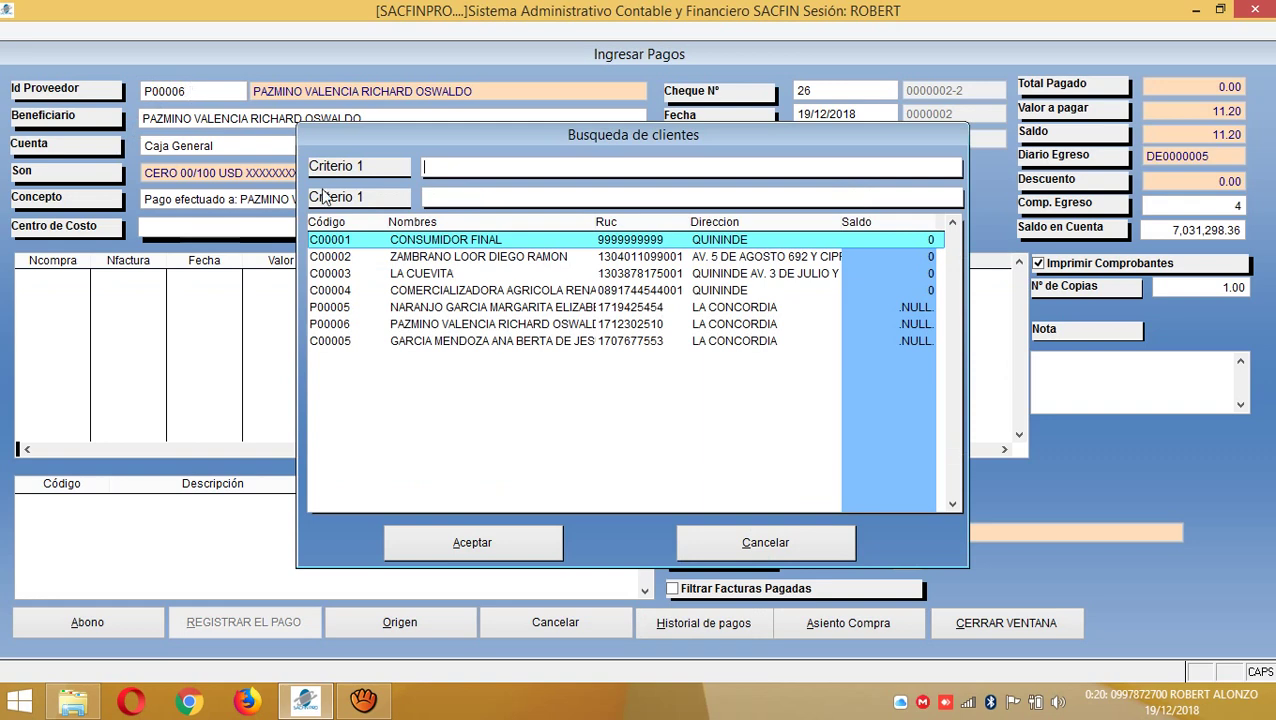
click(387, 324)
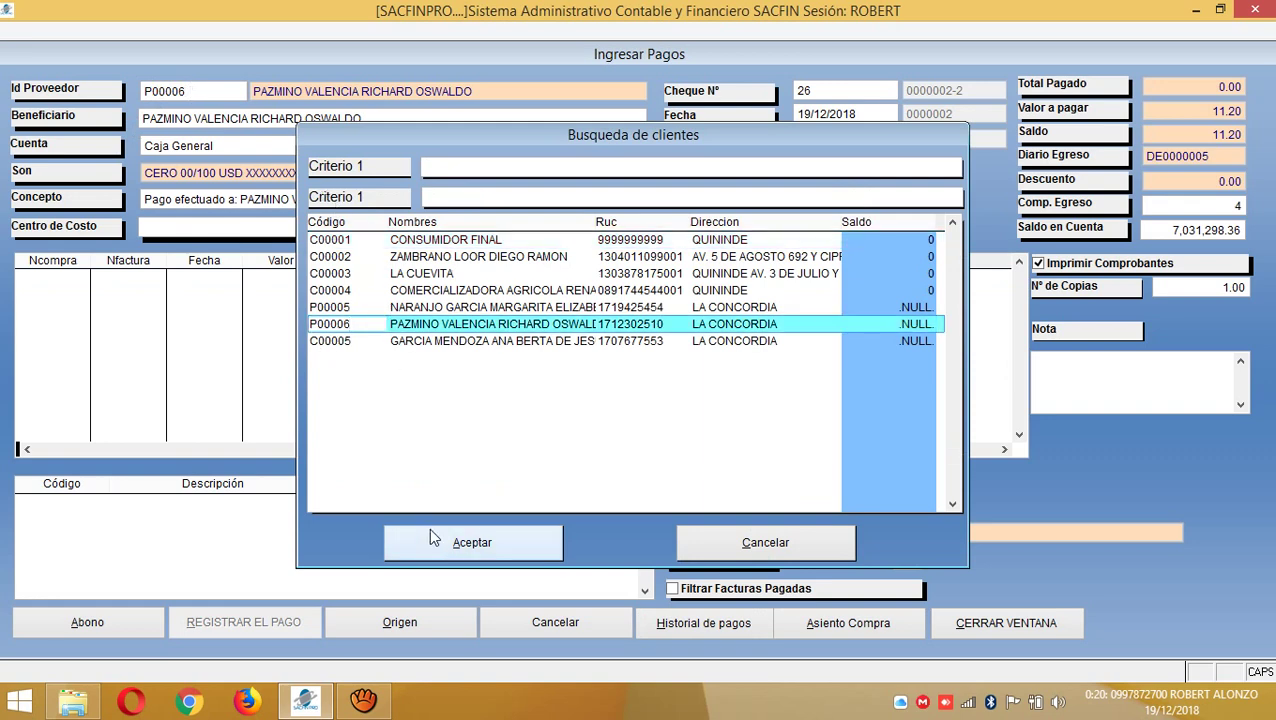
click(438, 535)
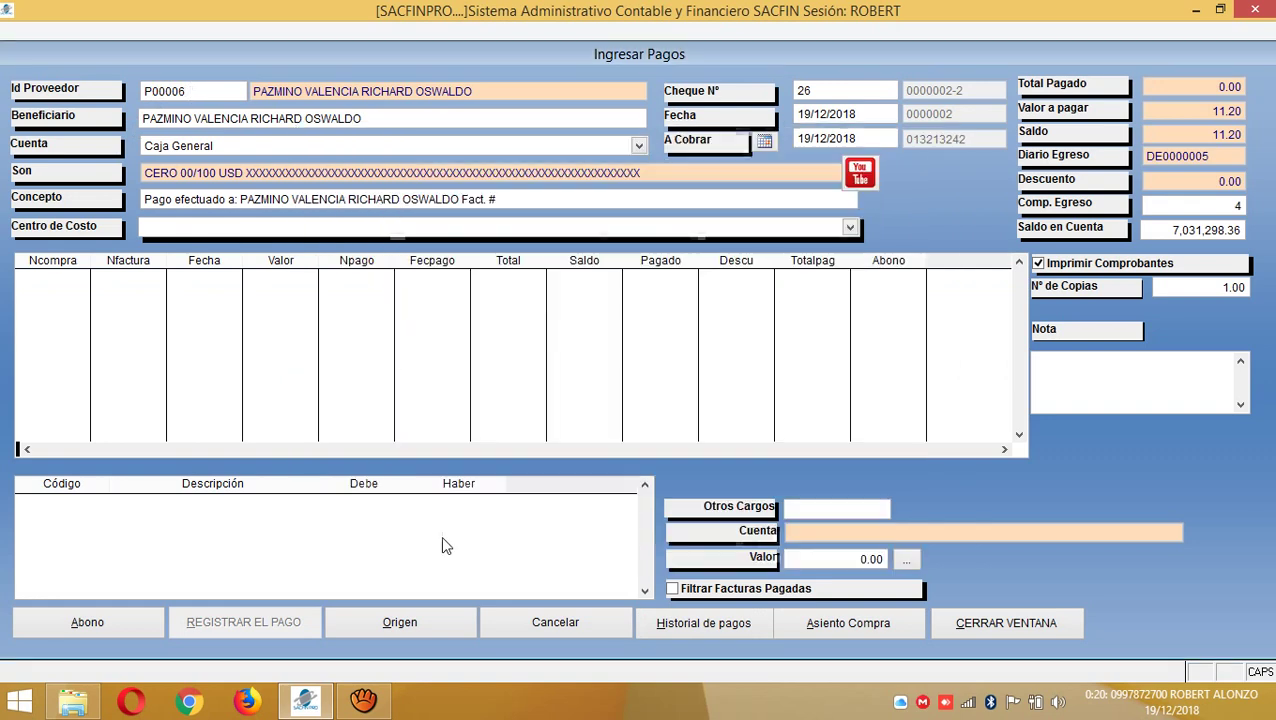
click(199, 90)
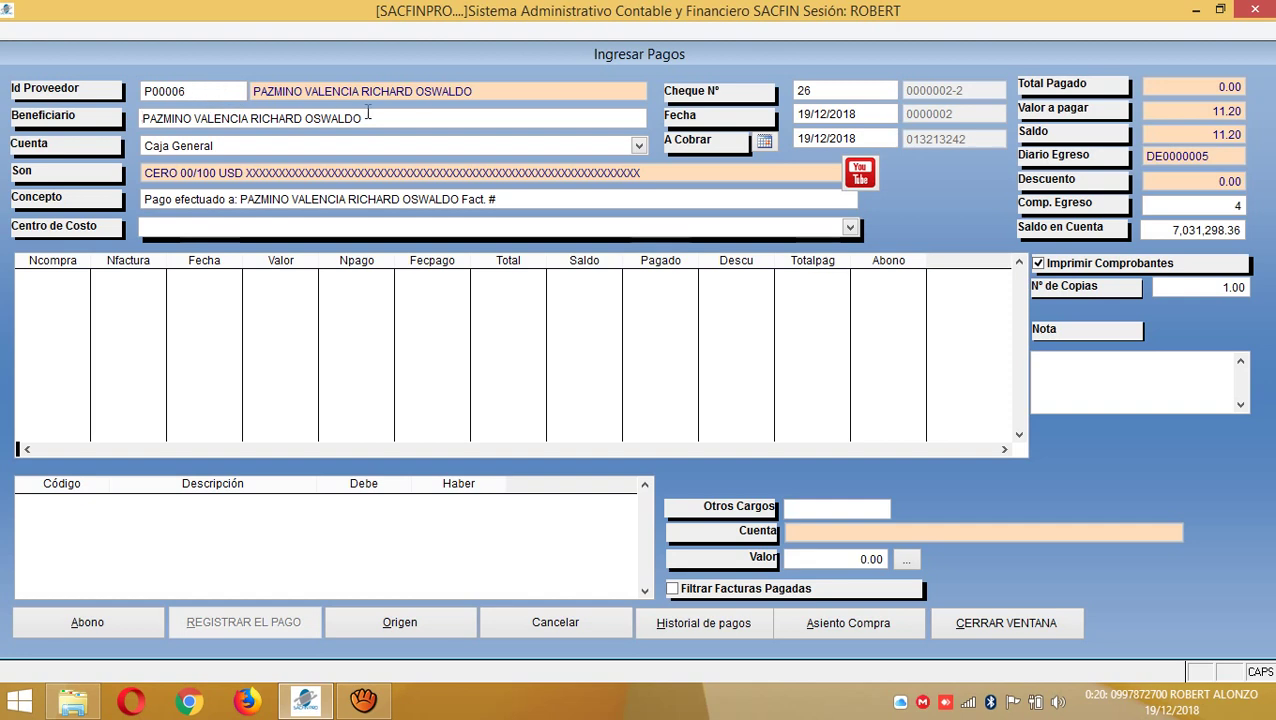
click(1005, 620)
- Reopen Ingresar Pagos, reload the supplier, check the annulled payment in history, and close
click(1116, 112)
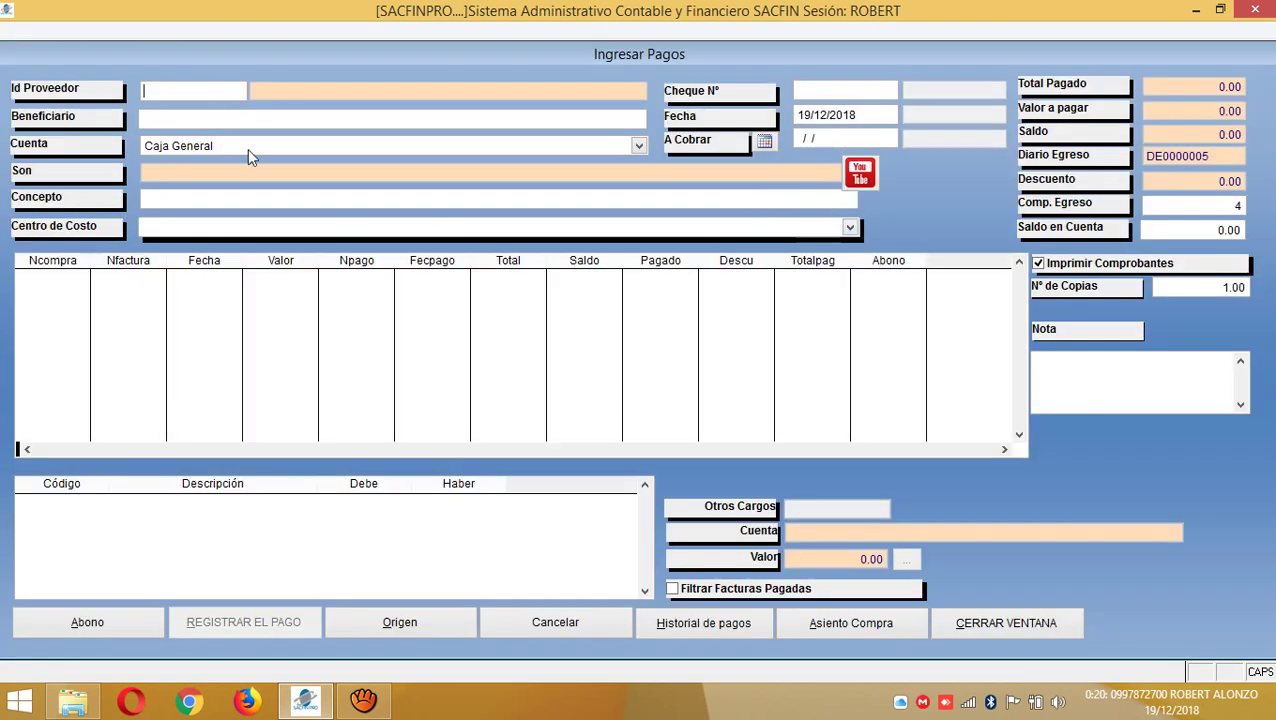
double_click(192, 90)
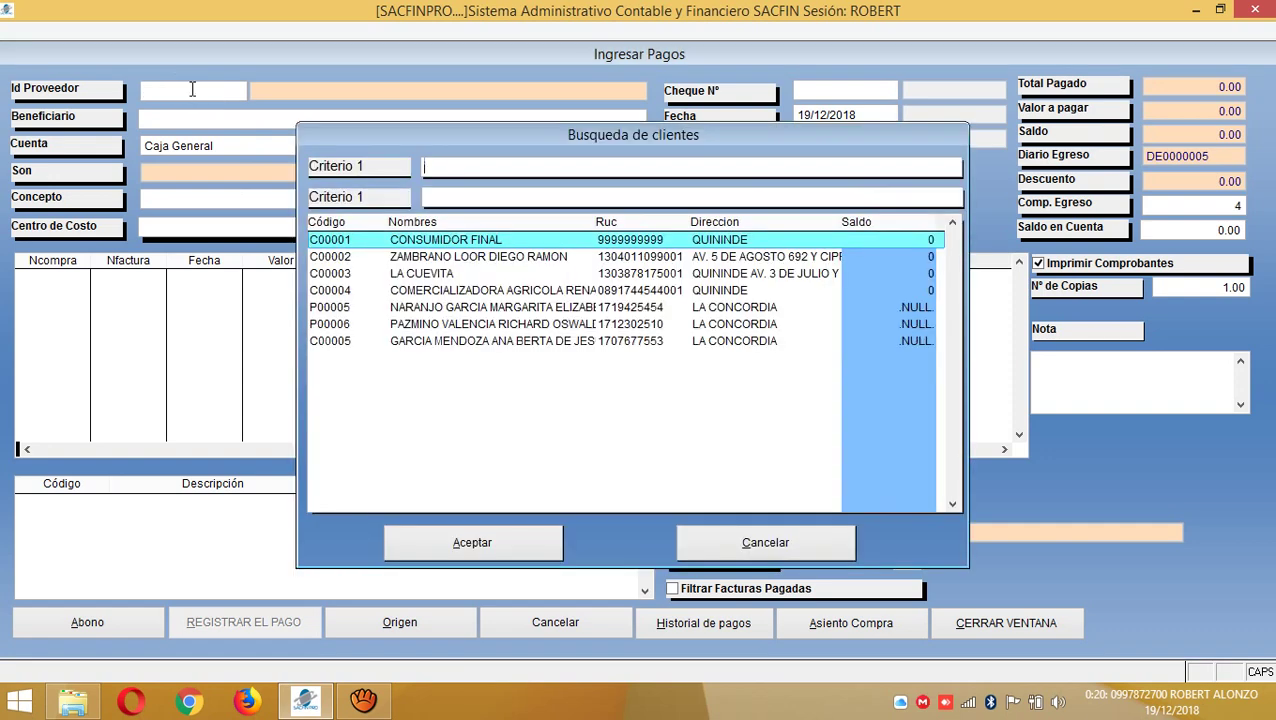
click(450, 324)
double_click(450, 324)
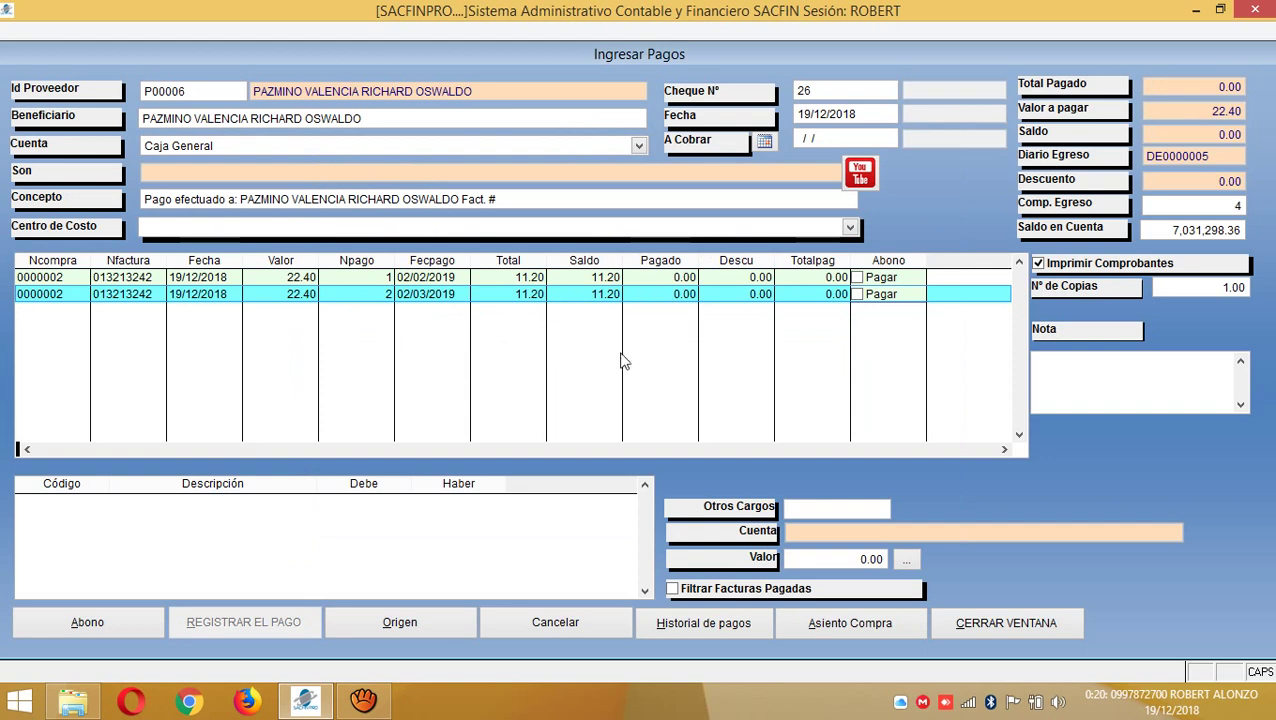
click(606, 280)
click(722, 622)
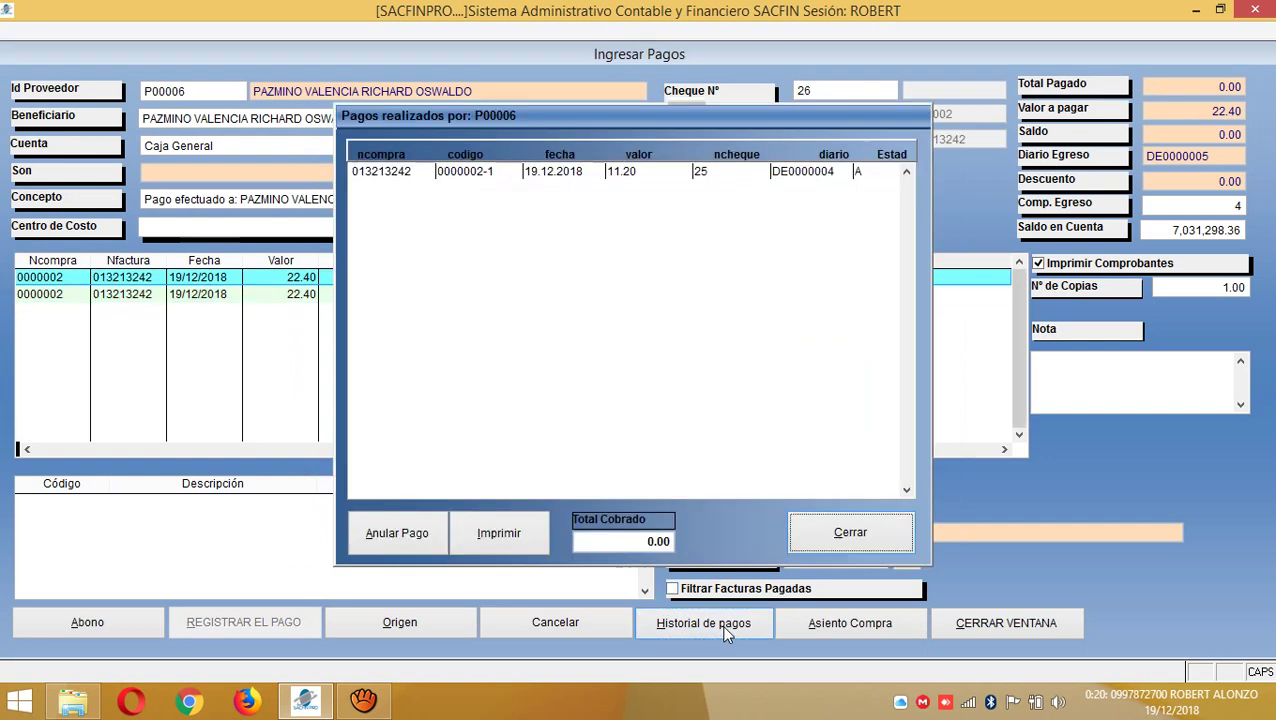
click(875, 173)
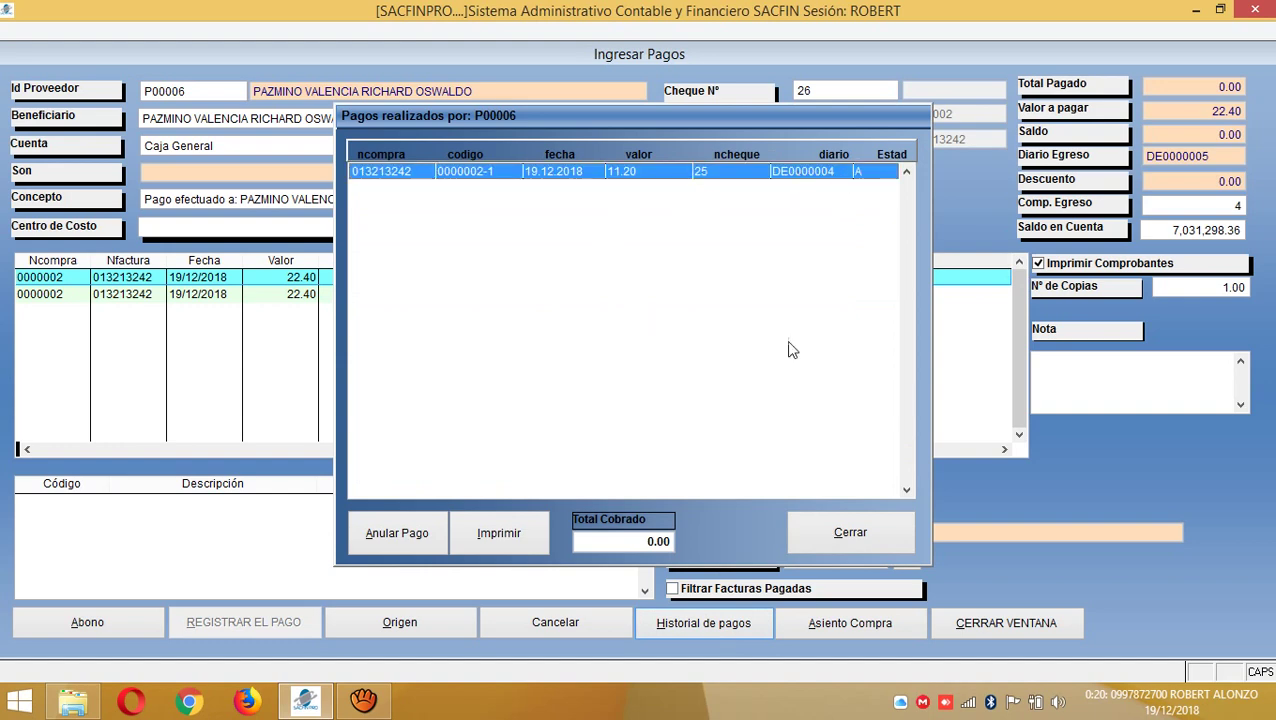
click(869, 540)
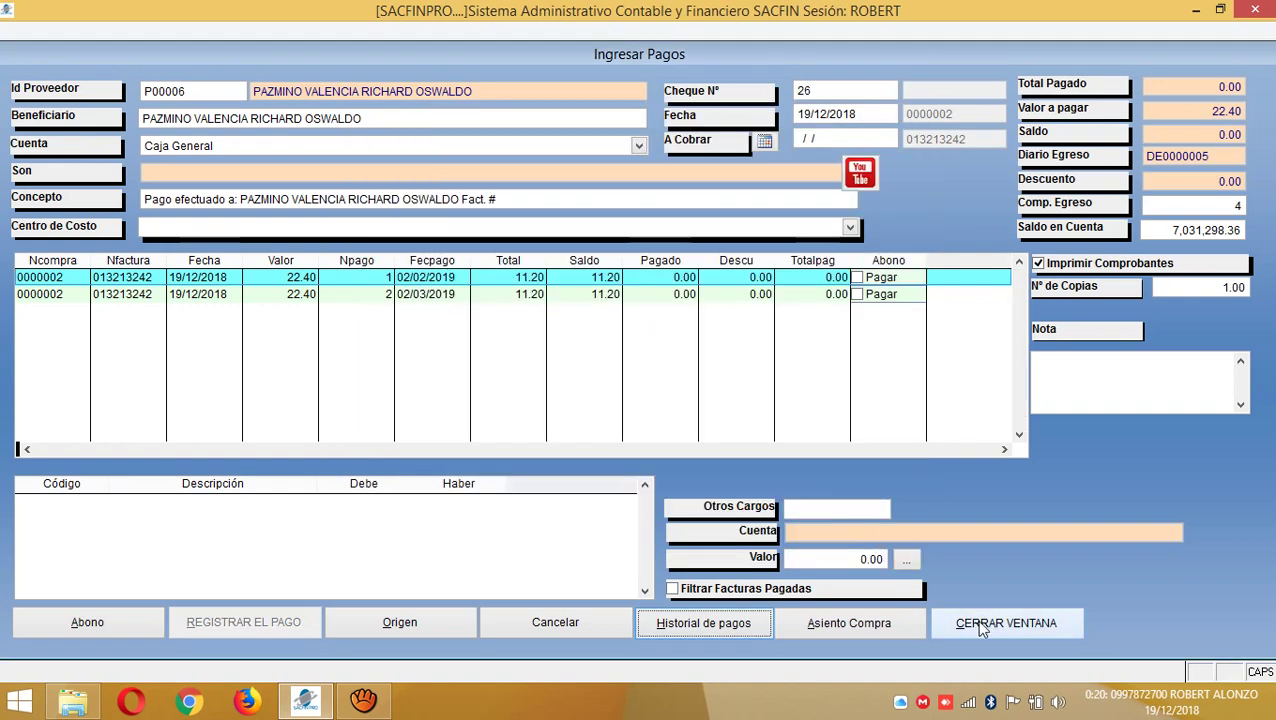
click(978, 625)
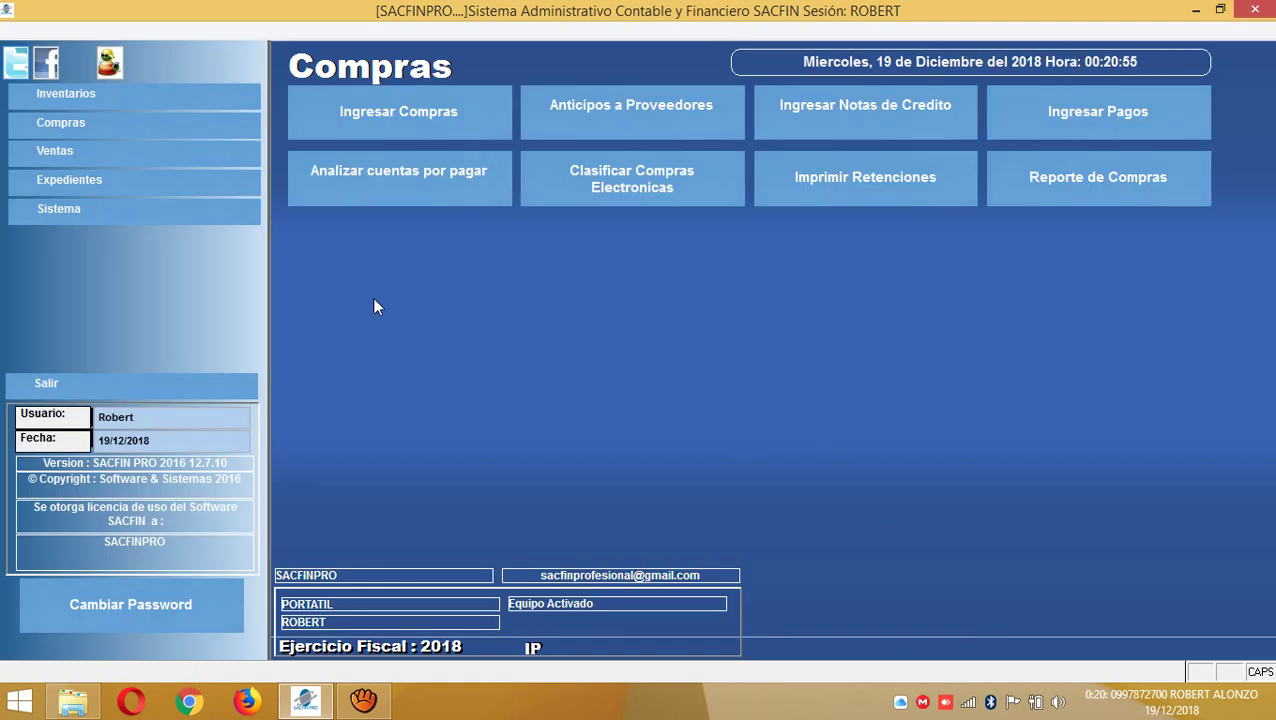
click(401, 192)
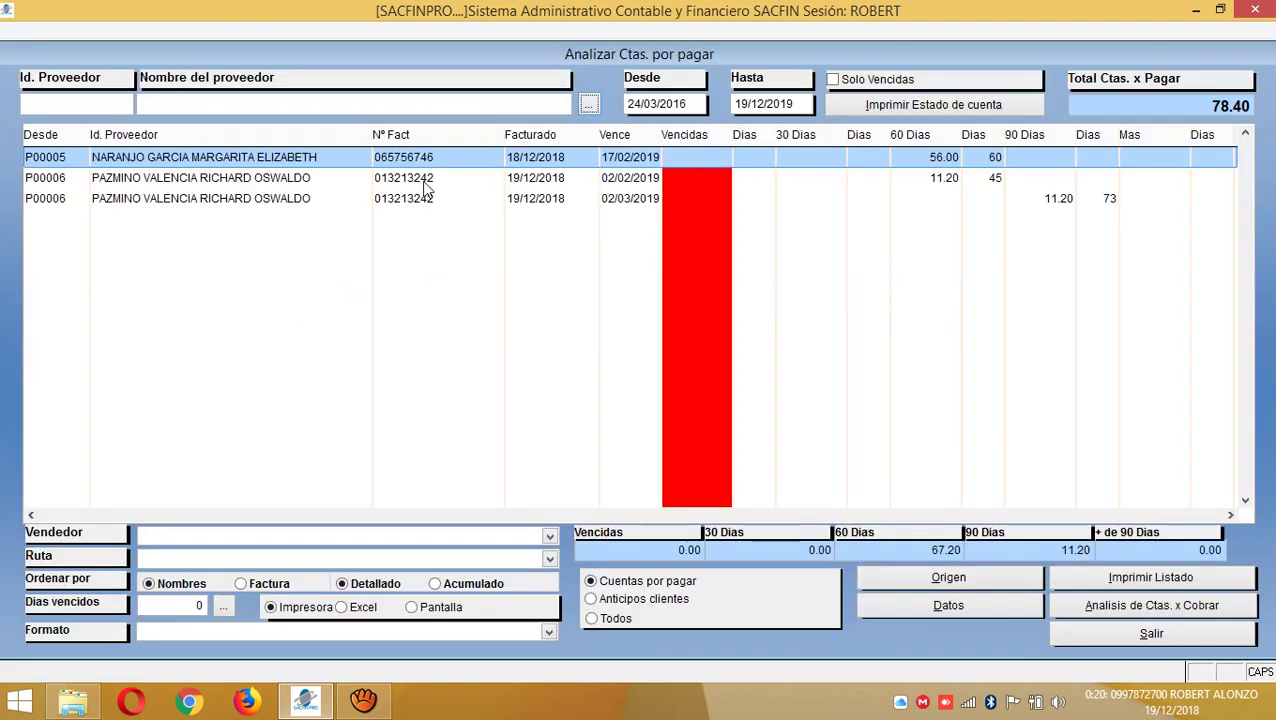
click(308, 198)
click(308, 180)
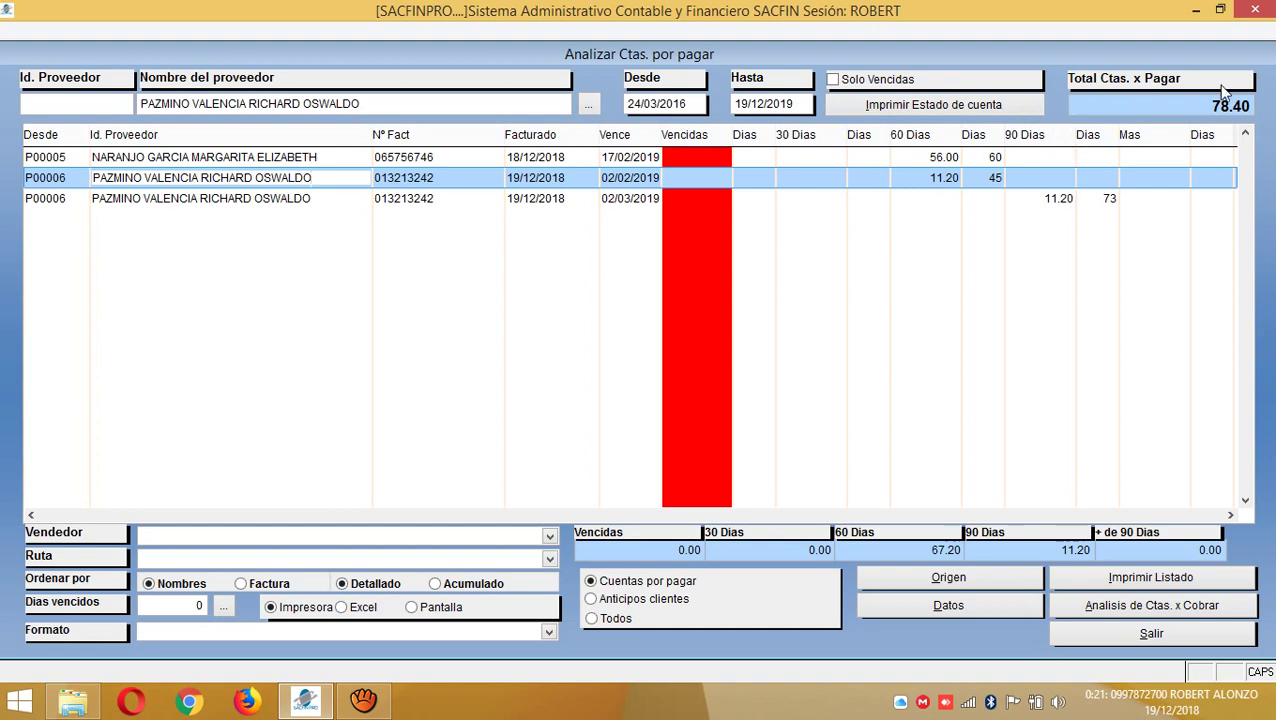
click(1167, 631)
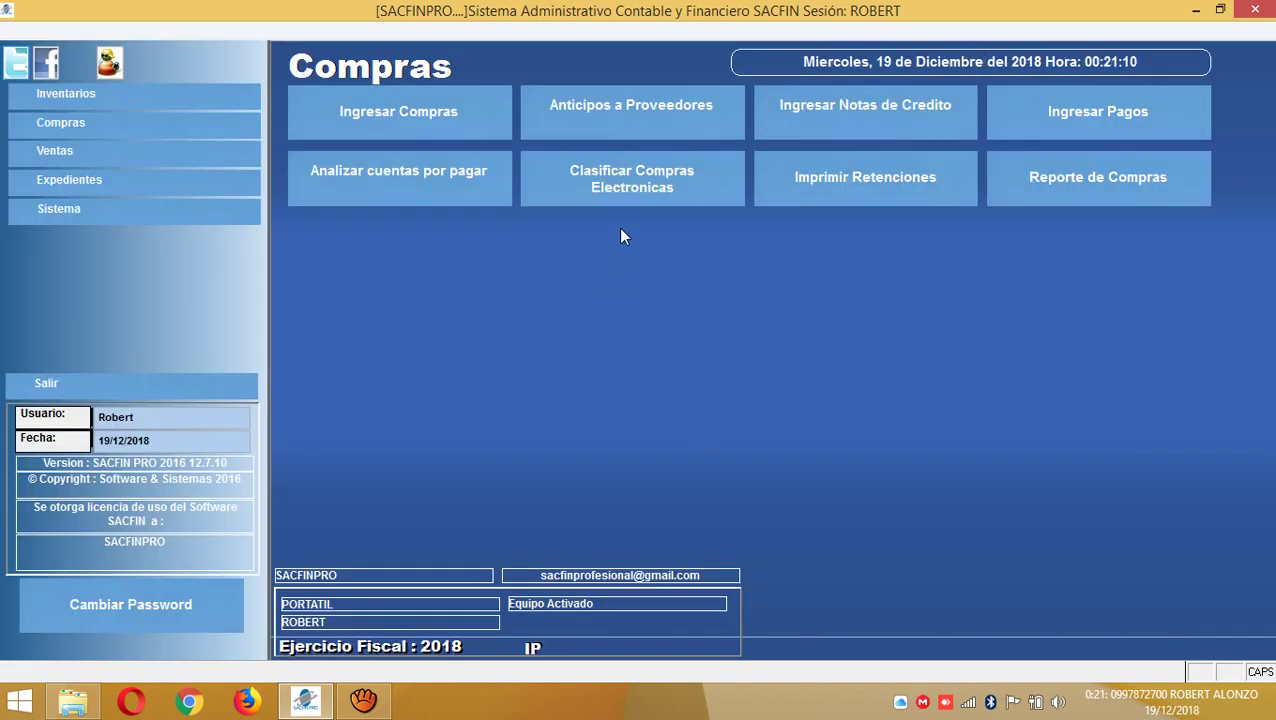
click(631, 188)
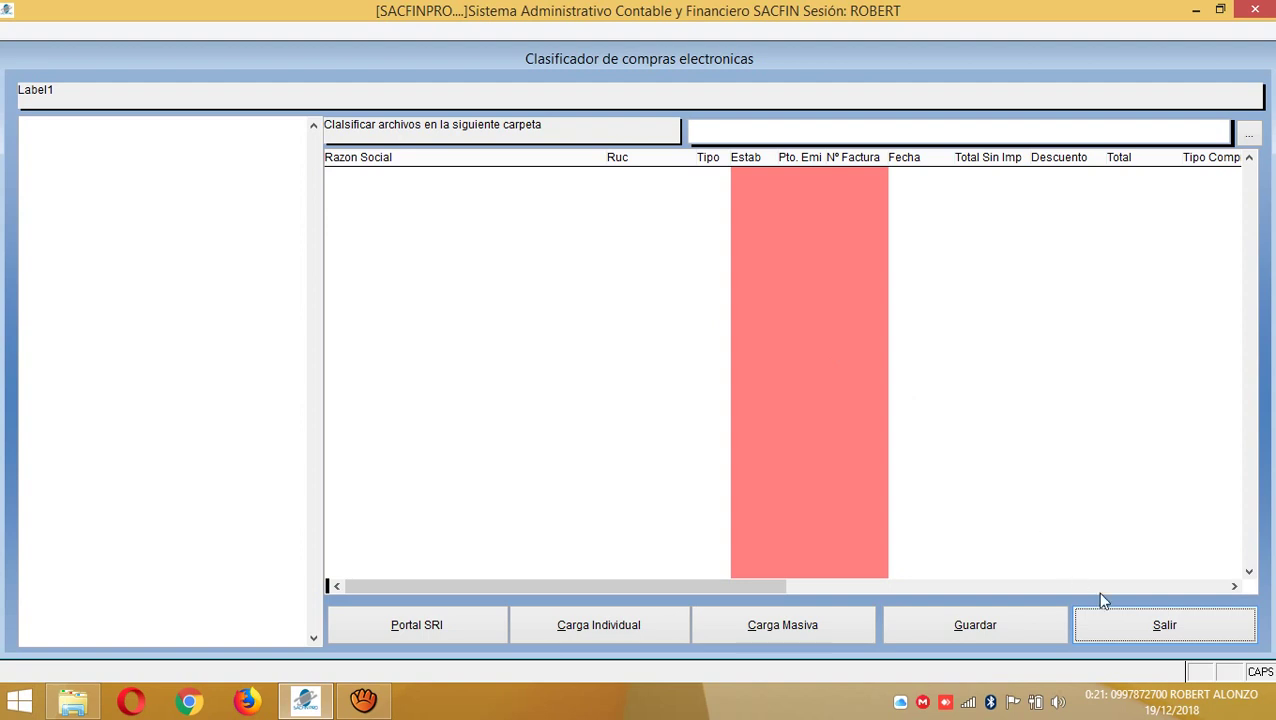
click(1136, 628)
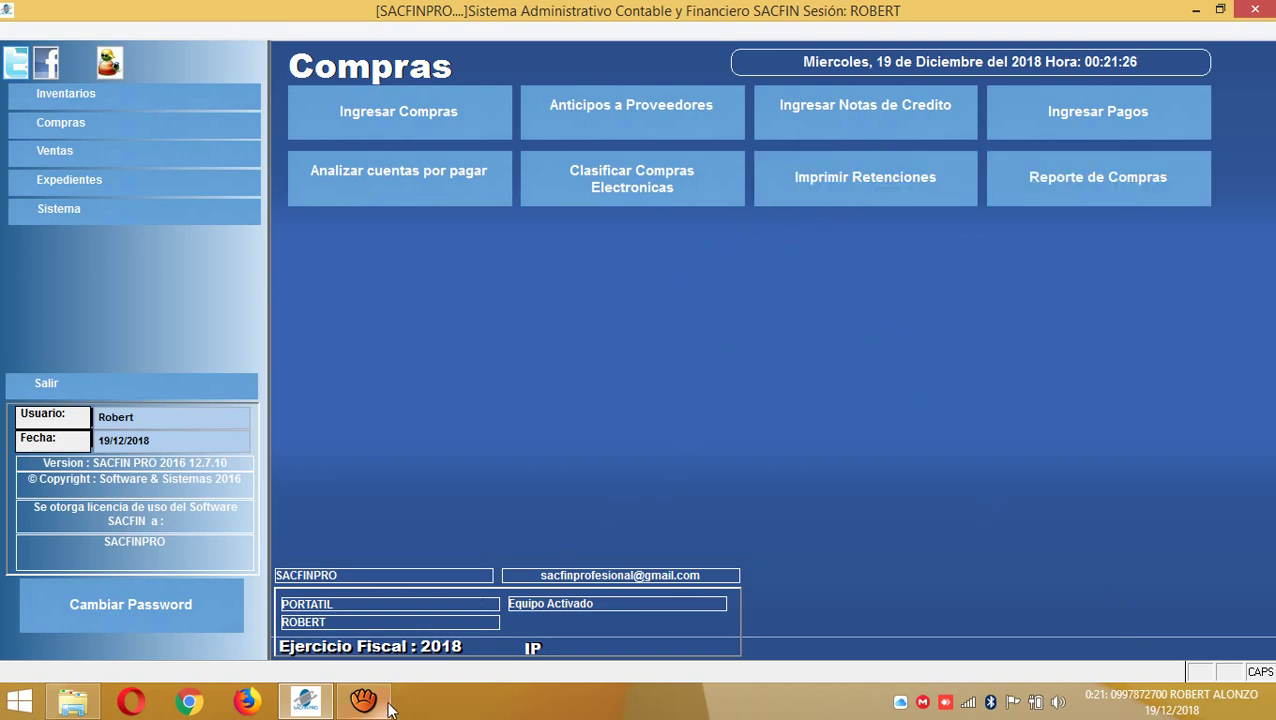
mouse_move(375, 705)
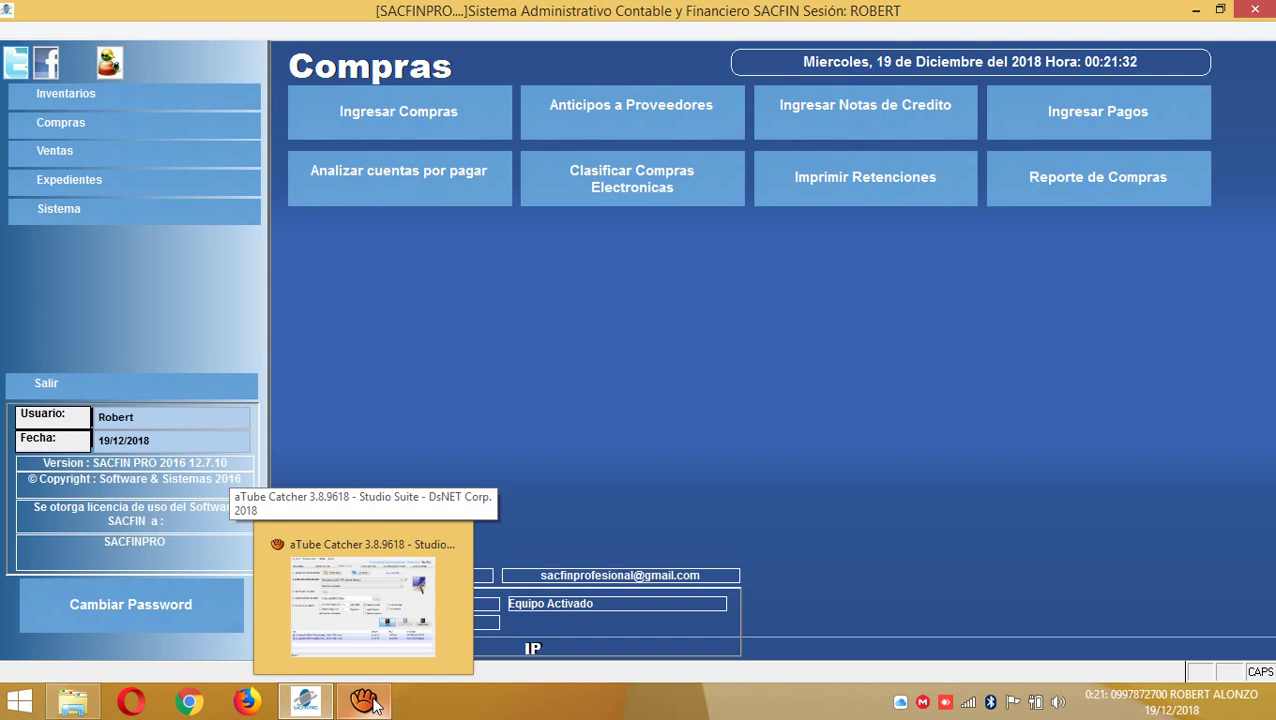
click(375, 705)
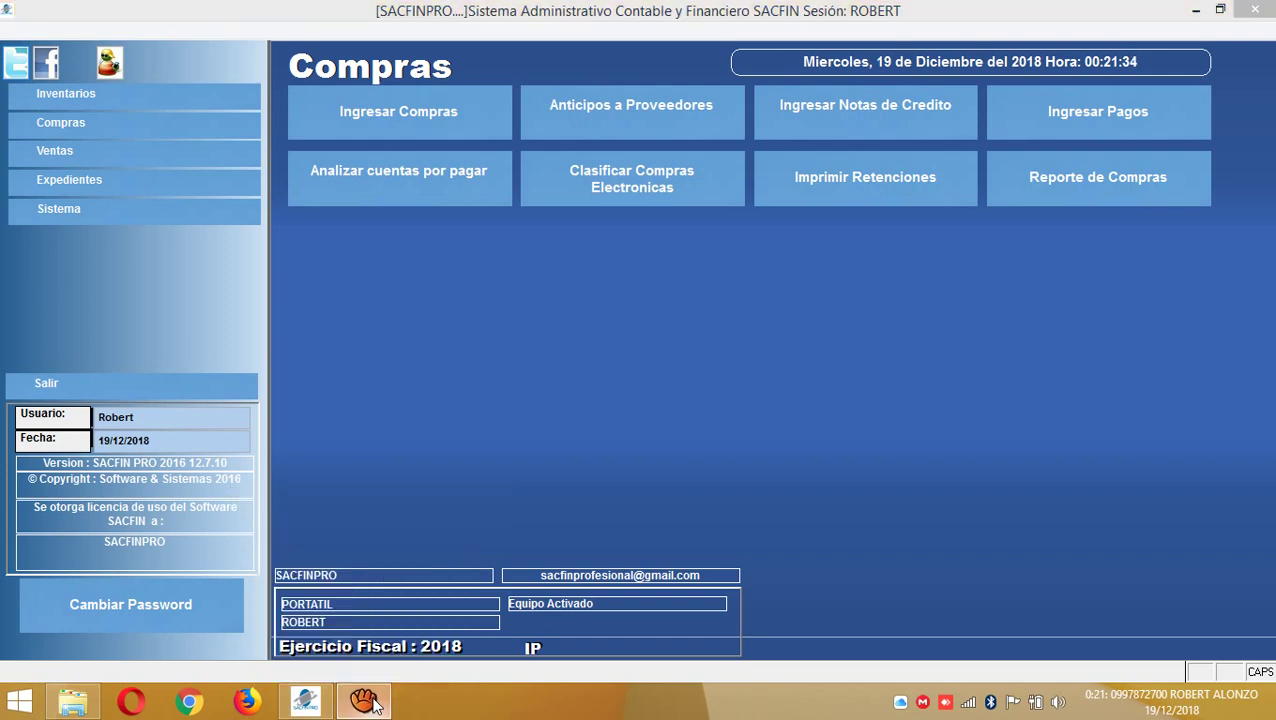